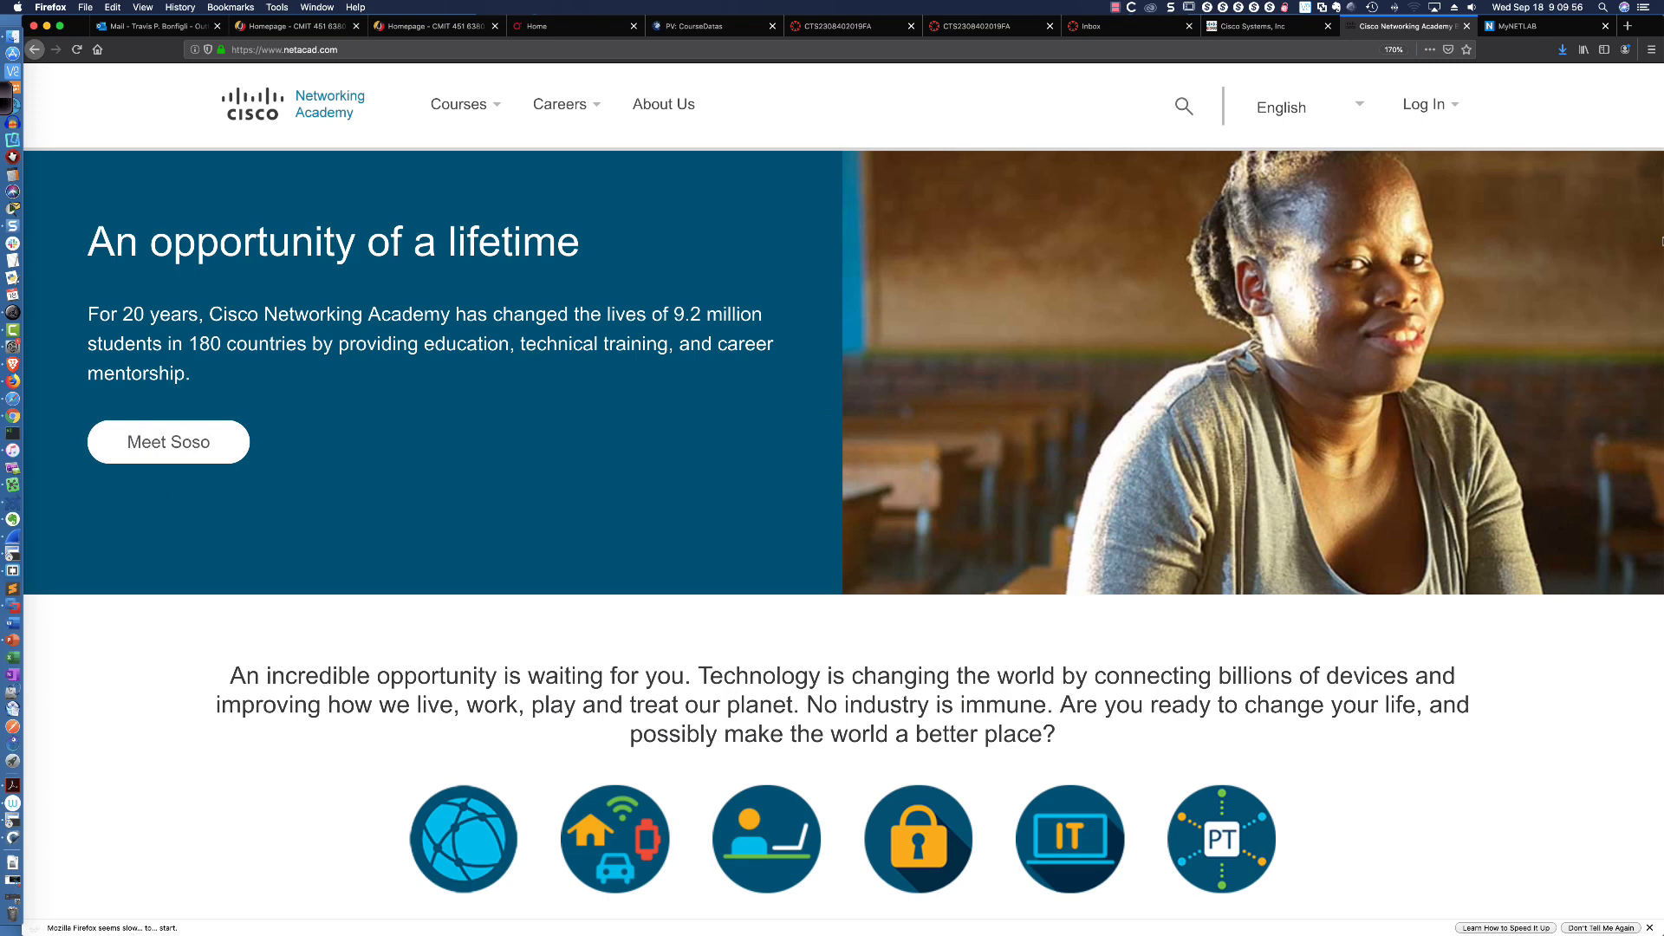
Google 'packet tracer course cisco netacad' in a new tab and open the Introduction to Packet Tracer result.
left_click(343, 49)
mouse_move(1457, 107)
left_click(1627, 26)
left_click(820, 167)
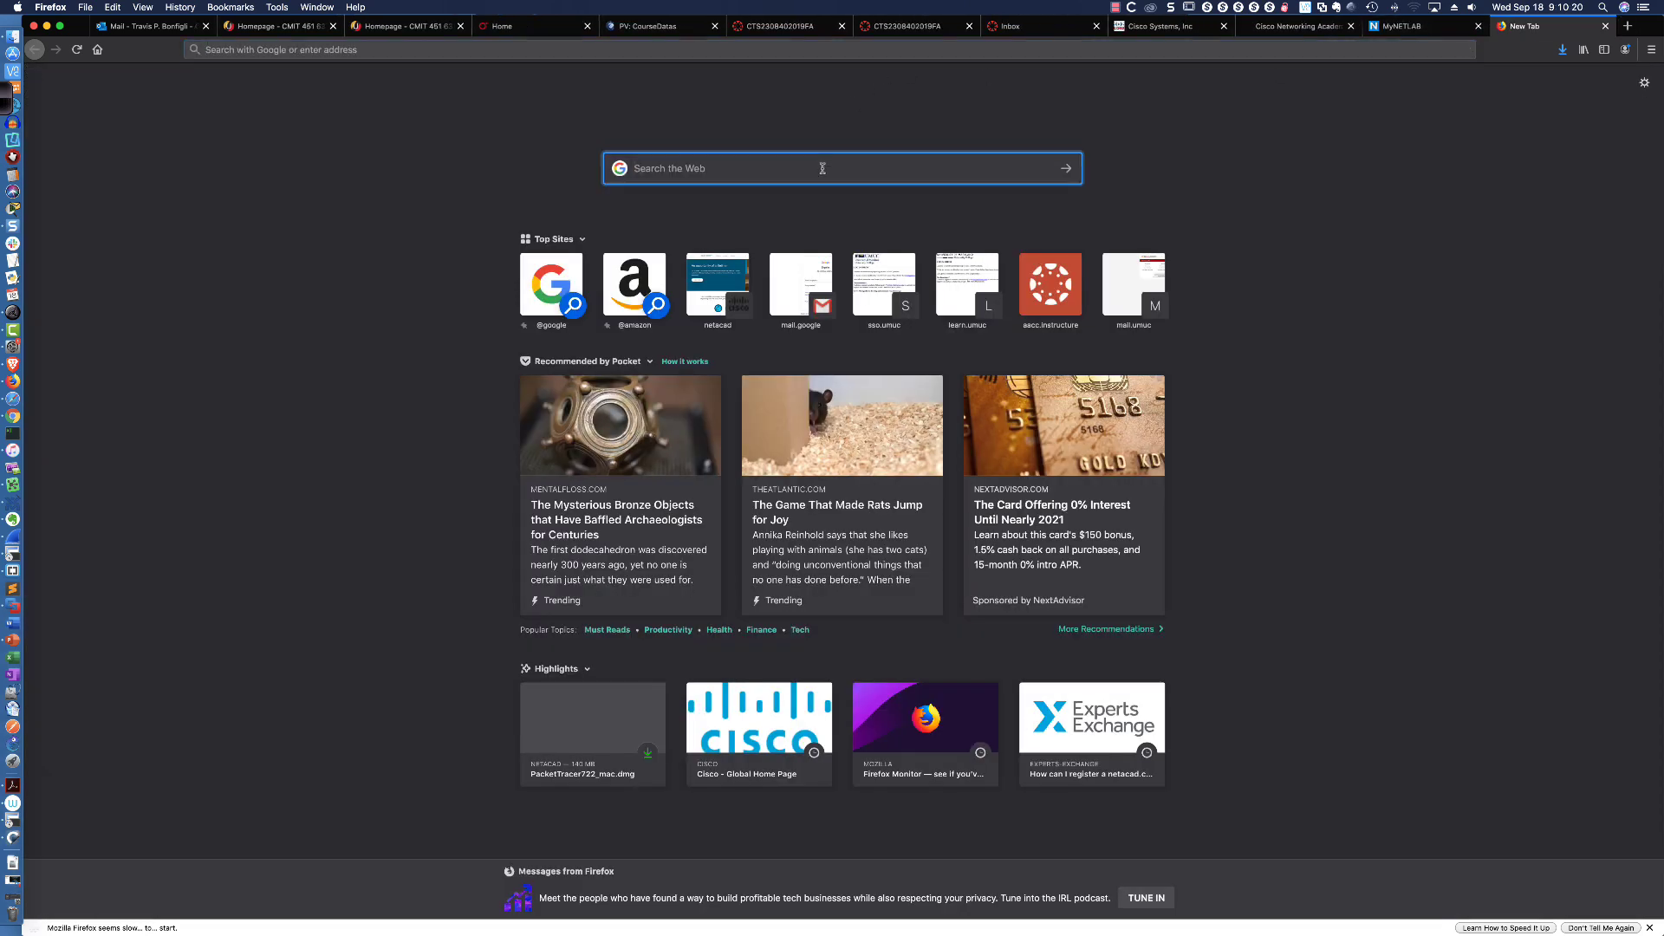
type("packet")
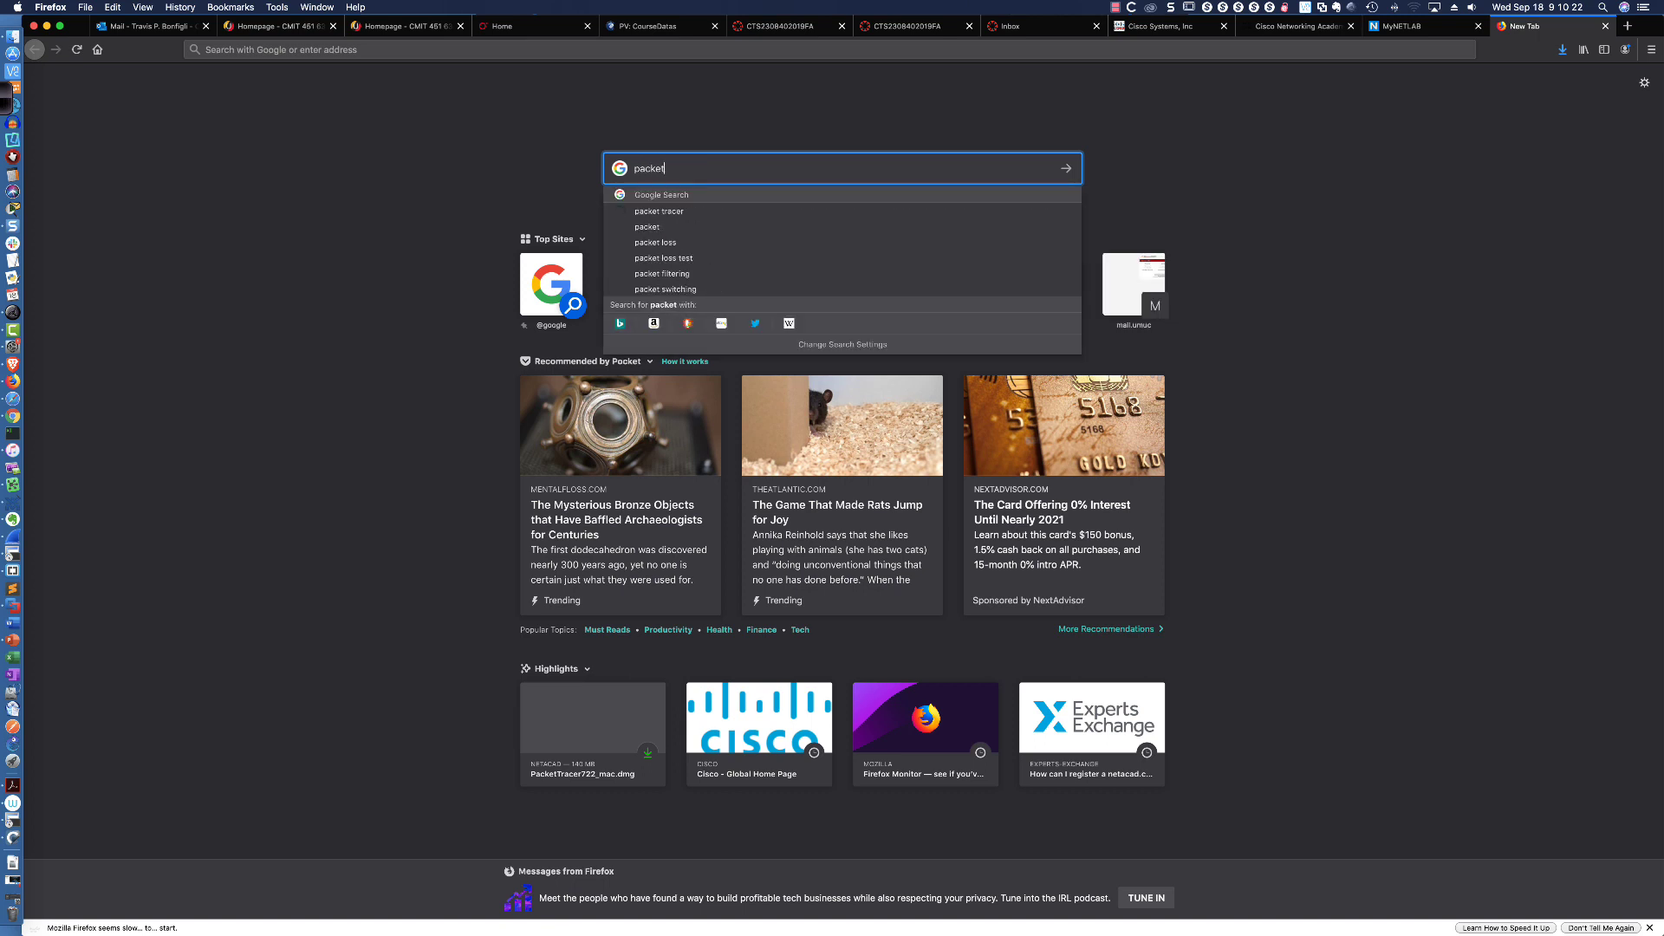
type(" tracer course")
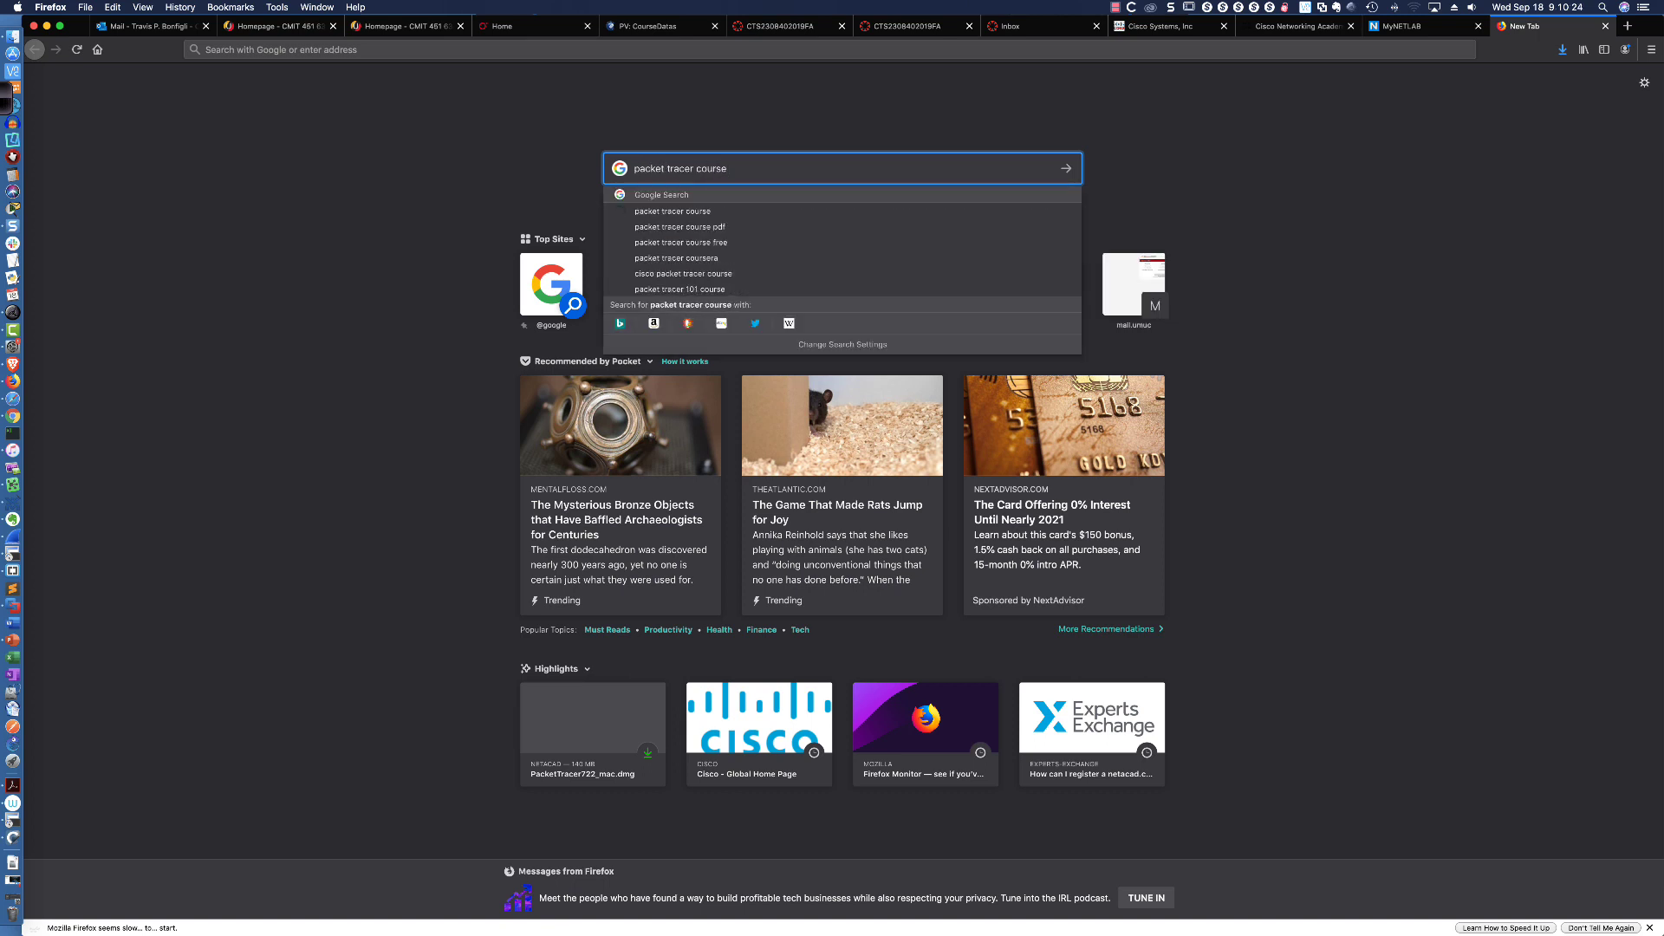
type(" cisco netacad")
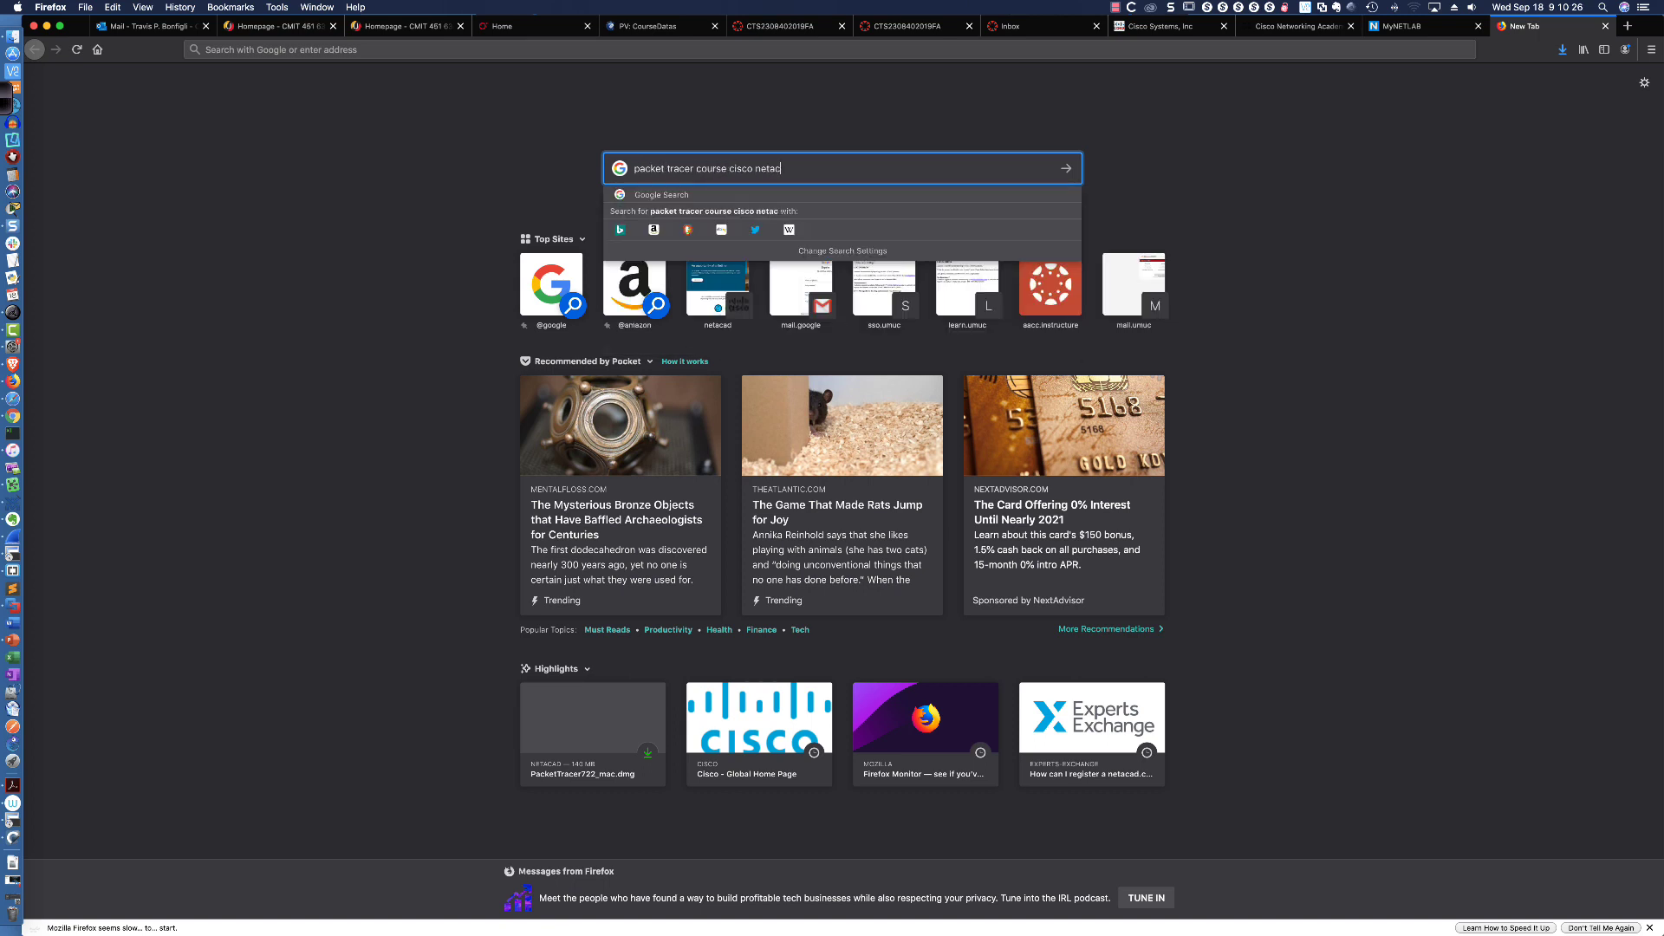
key("Return")
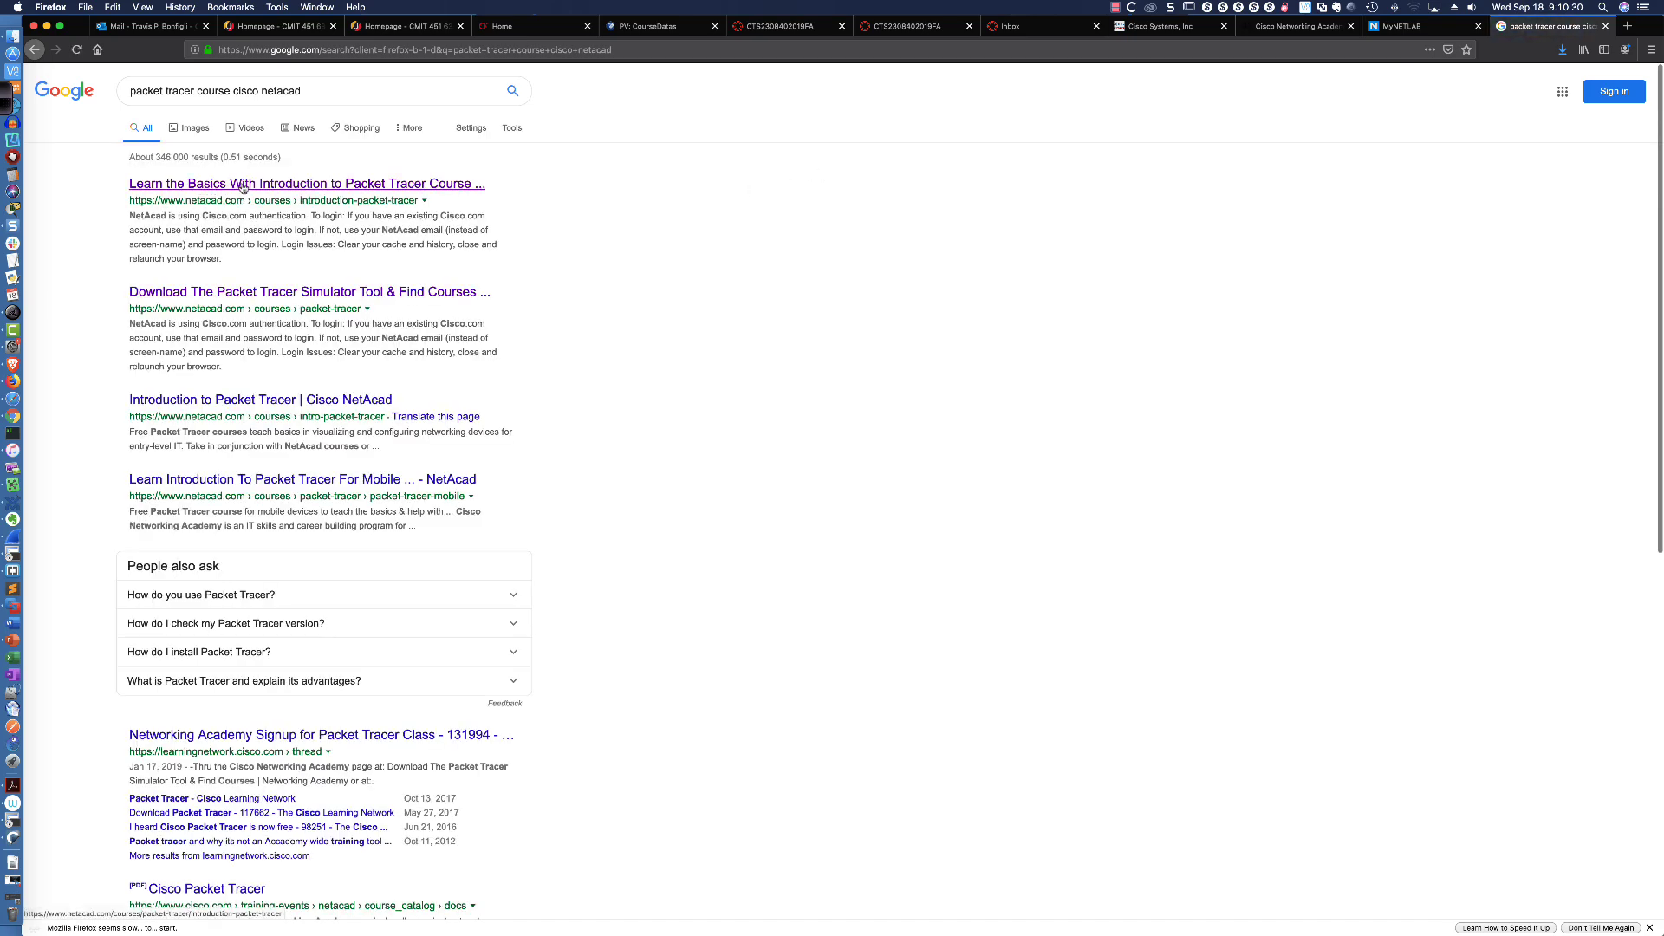
left_click(280, 188)
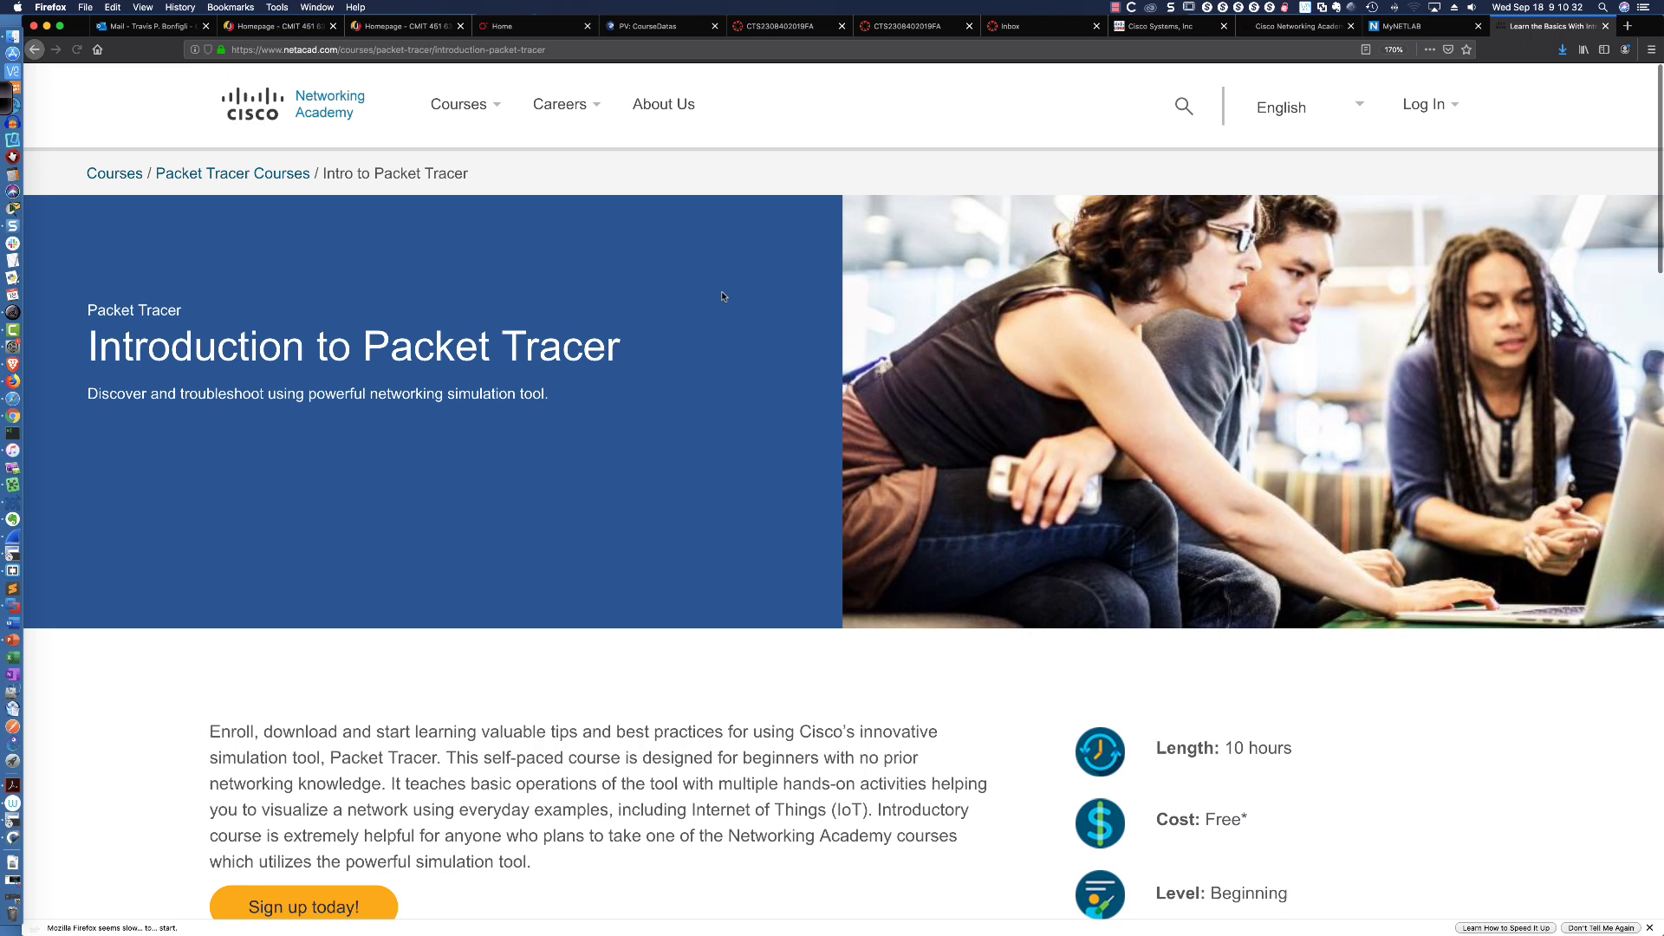
Skim the Introduction to Packet Tracer course page, then return to the netacad.com homepage tab.
scroll(718, 347, "down", 5)
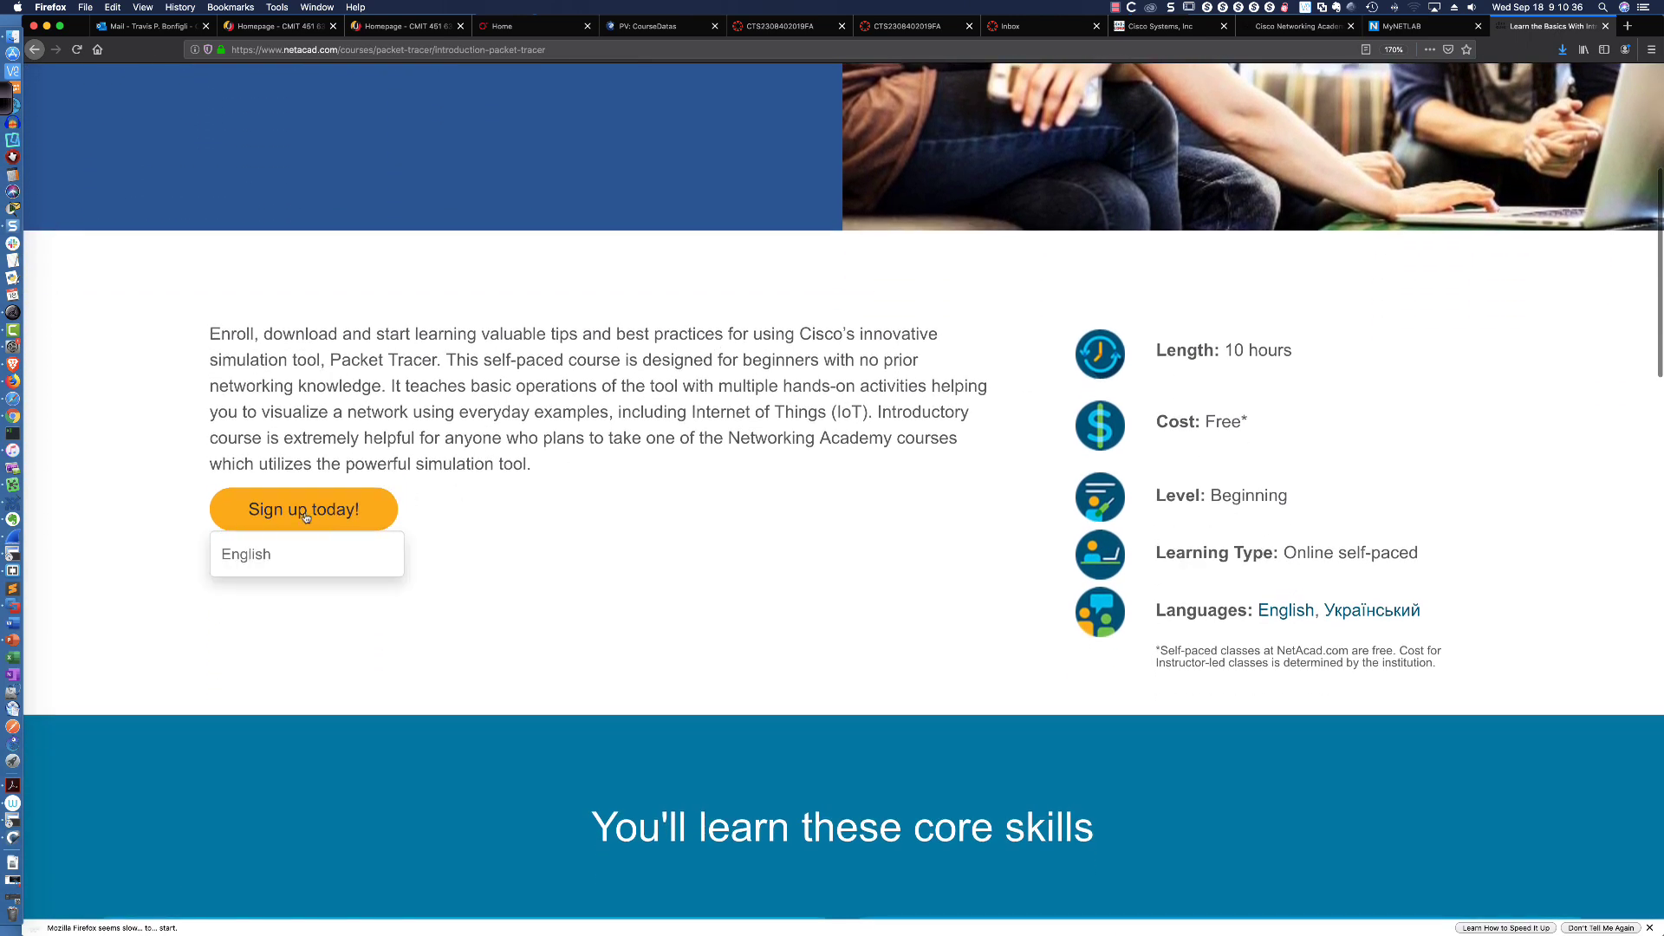
scroll(665, 524, "up", 5)
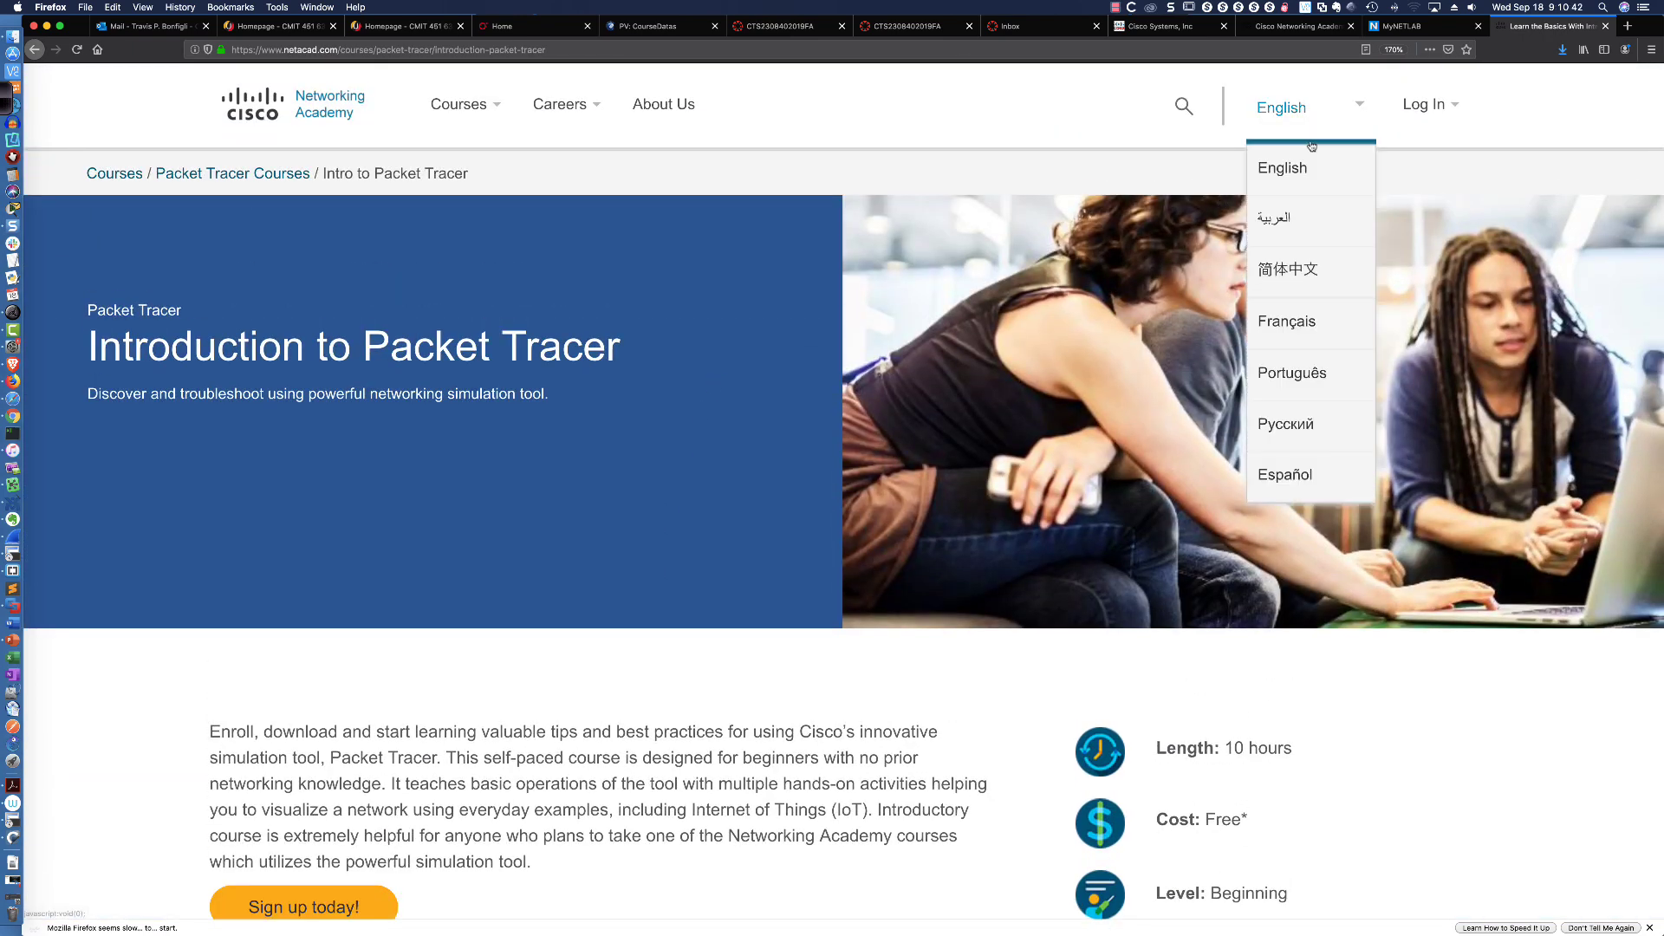
left_click(1289, 28)
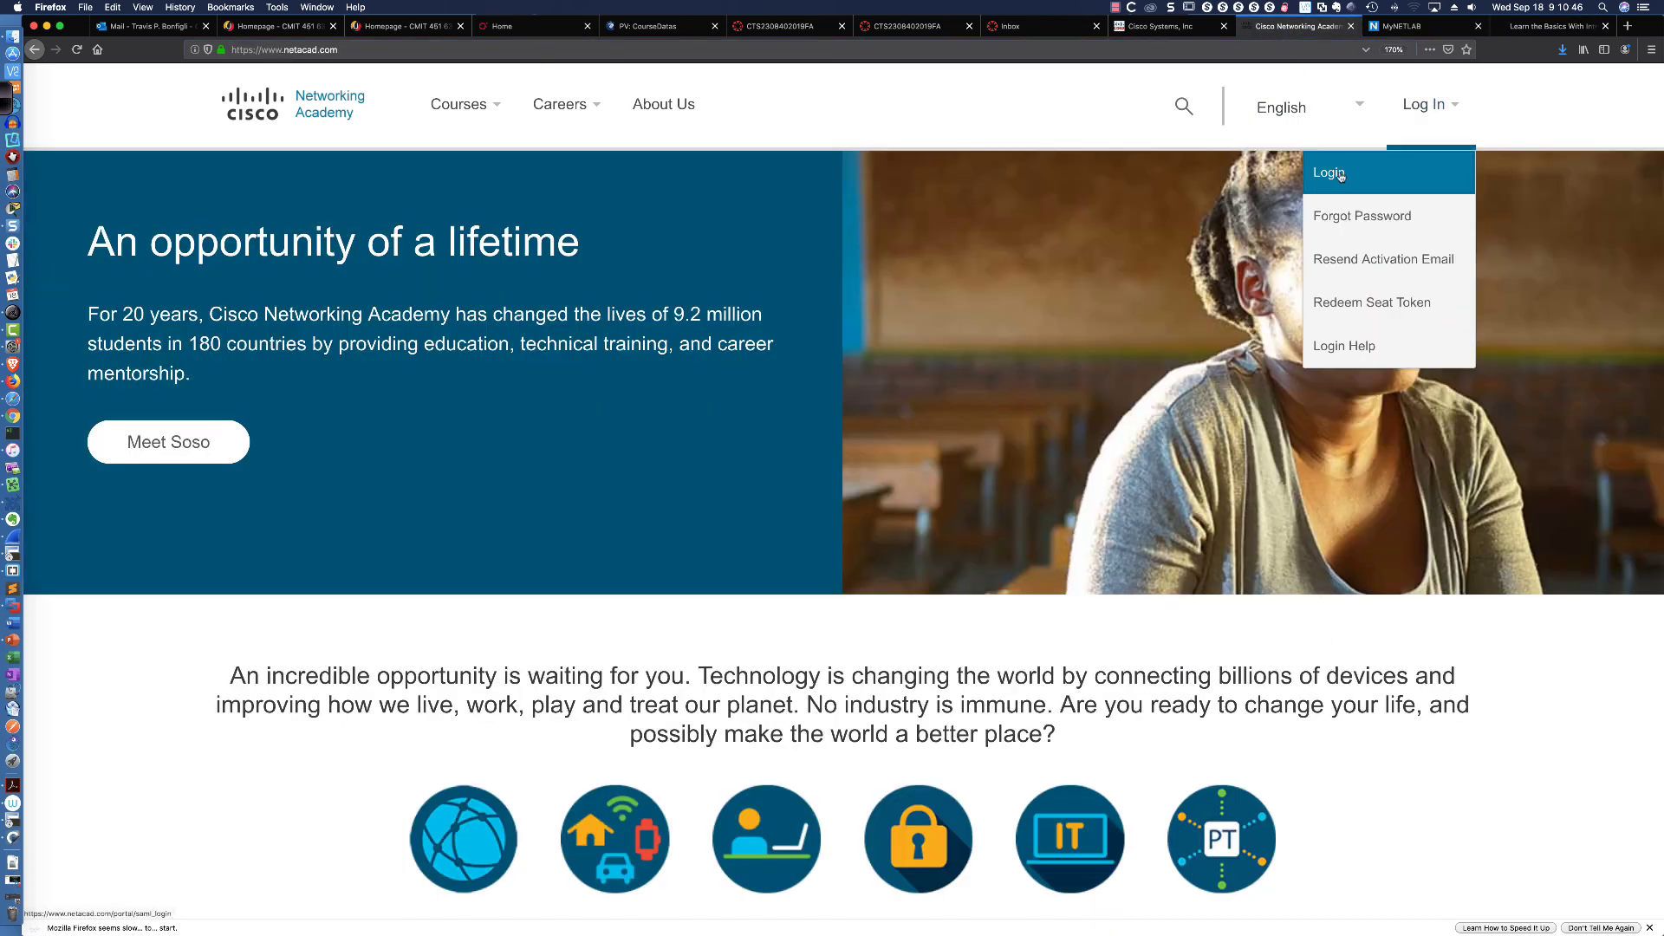
On the Cisco sign-in page, enter the account's username e-mail and submit it.
left_click(1341, 174)
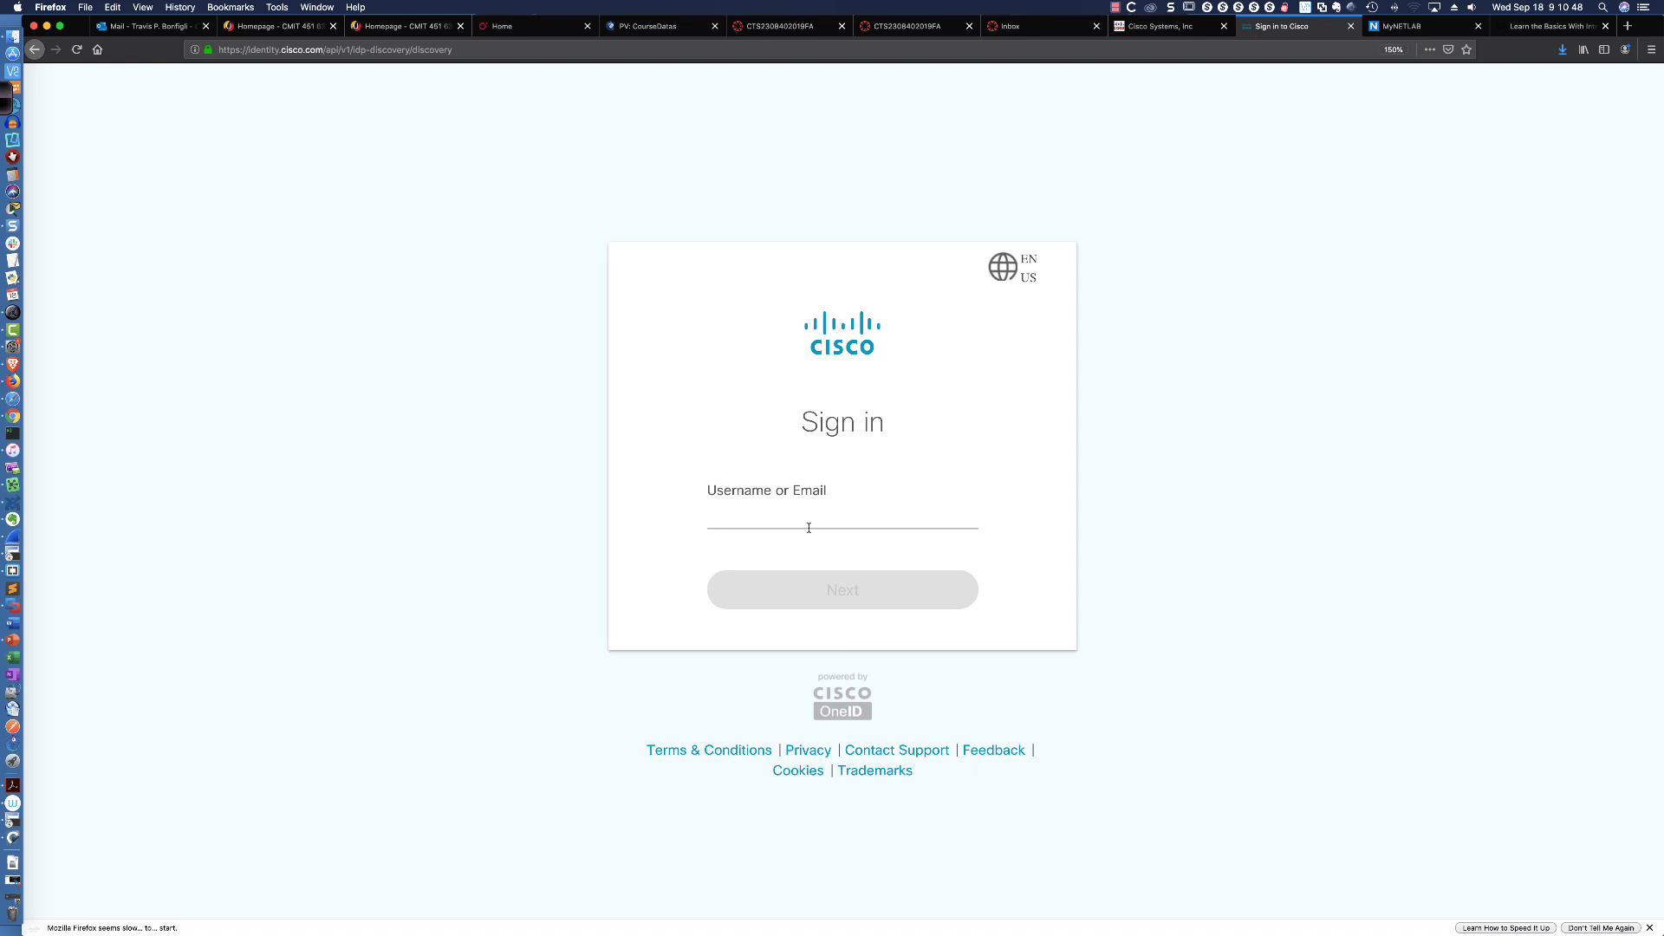
left_click(804, 521)
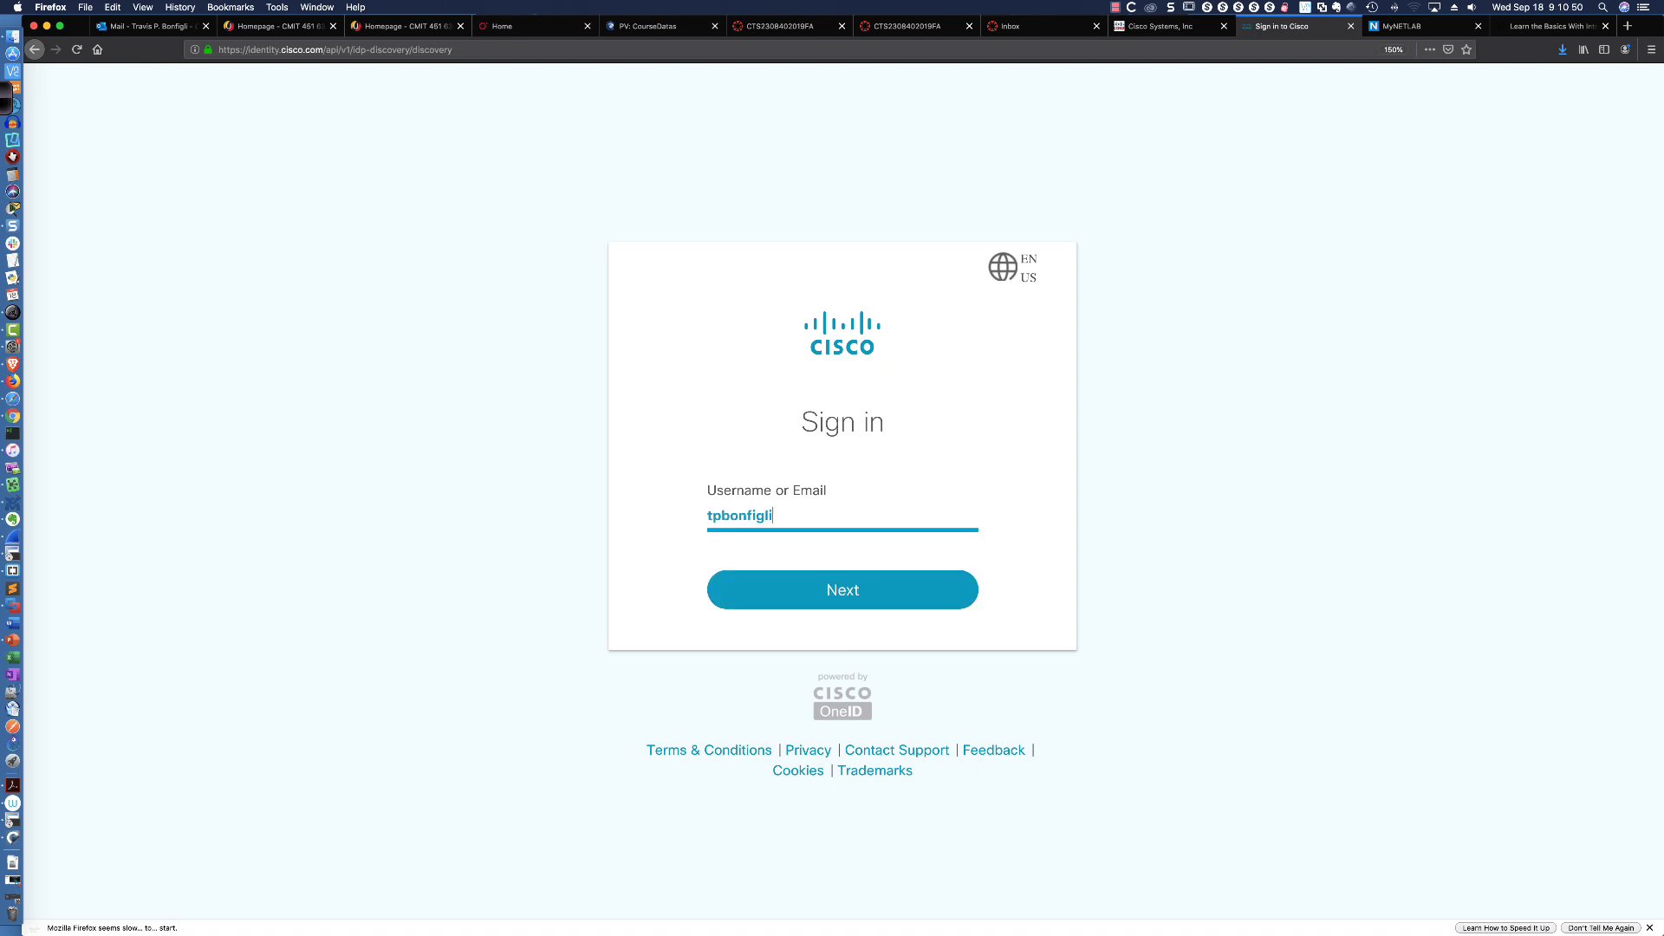
left_click(834, 606)
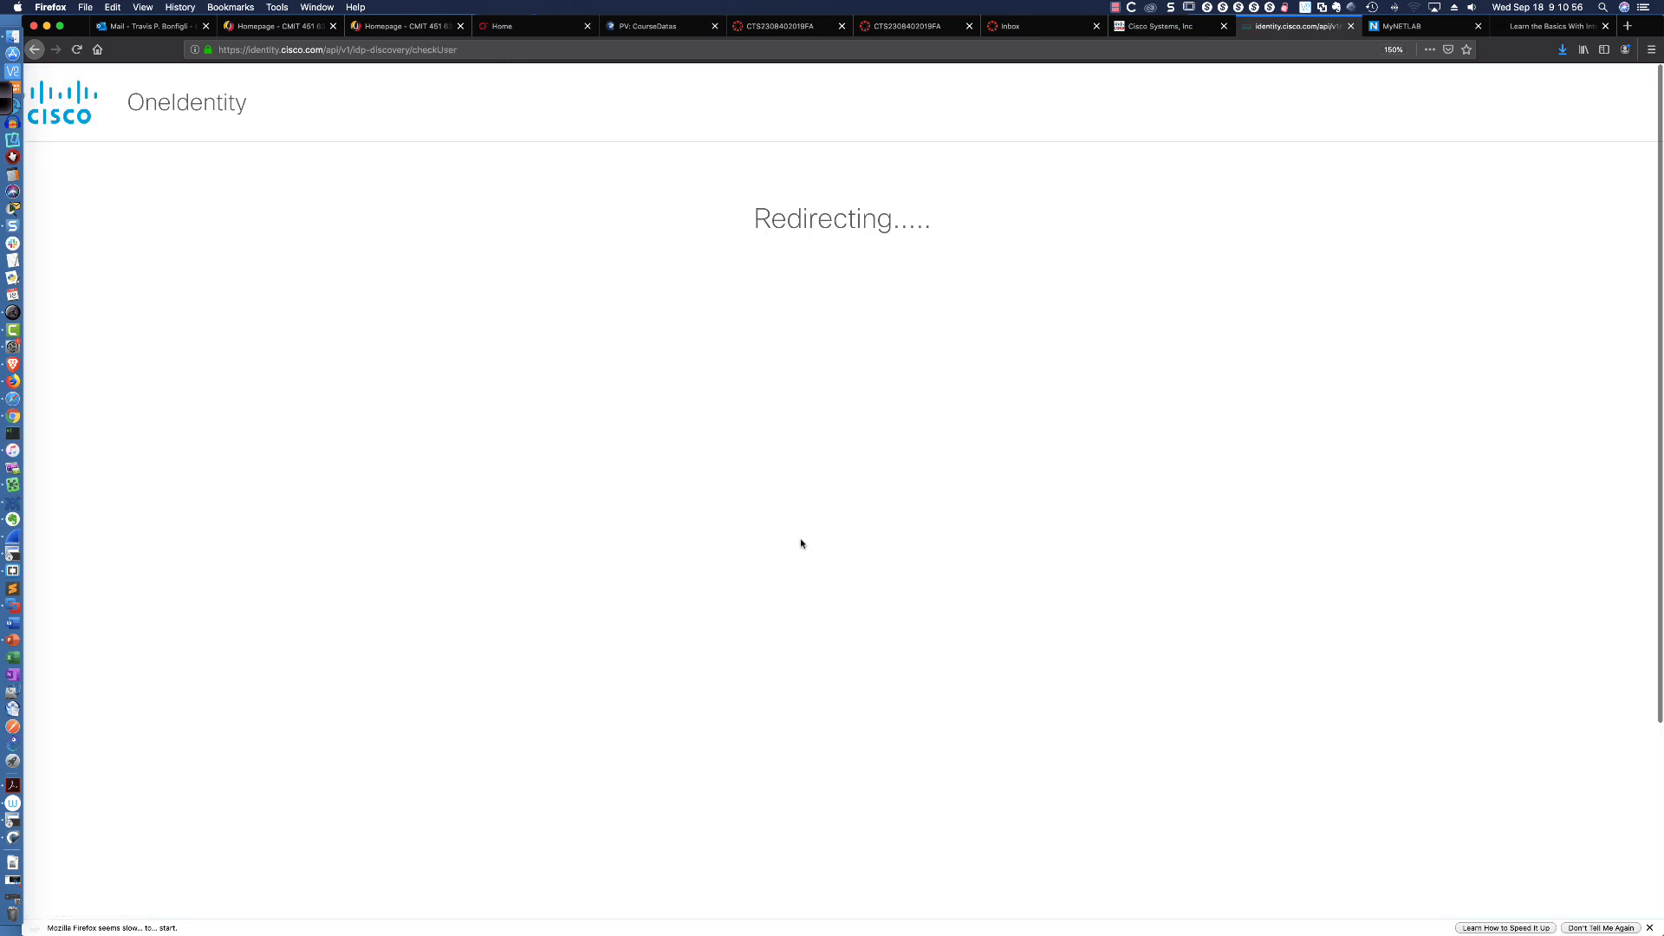
left_click(860, 572)
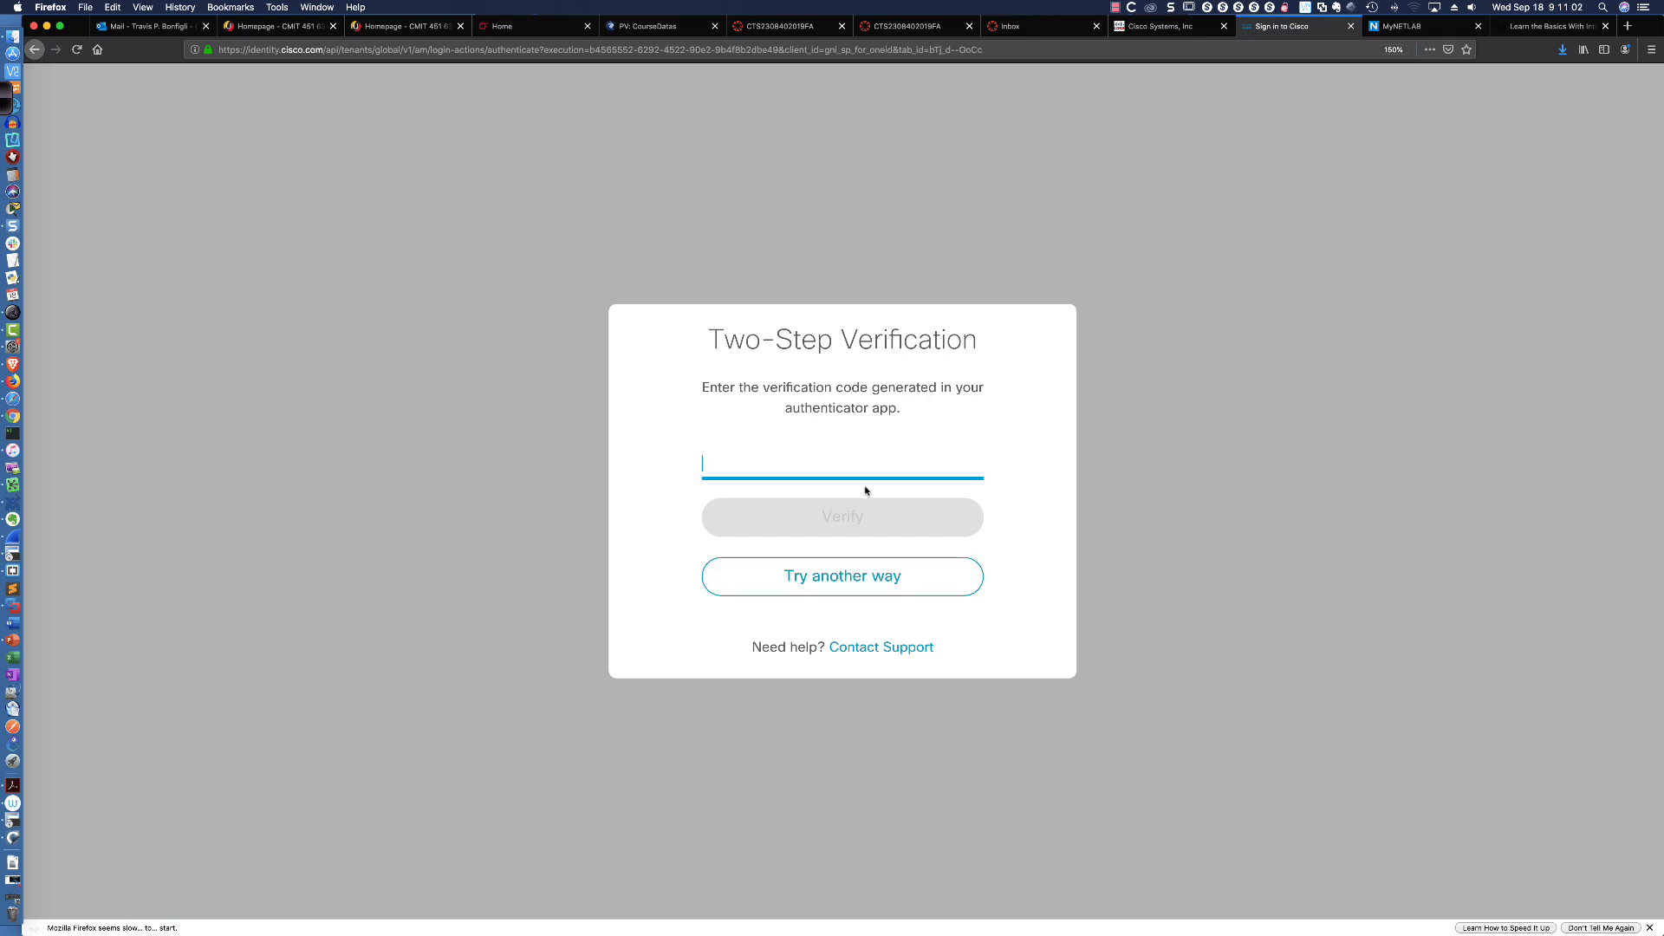
Enter the authenticator verification code and verify to finish signing in.
left_click(795, 467)
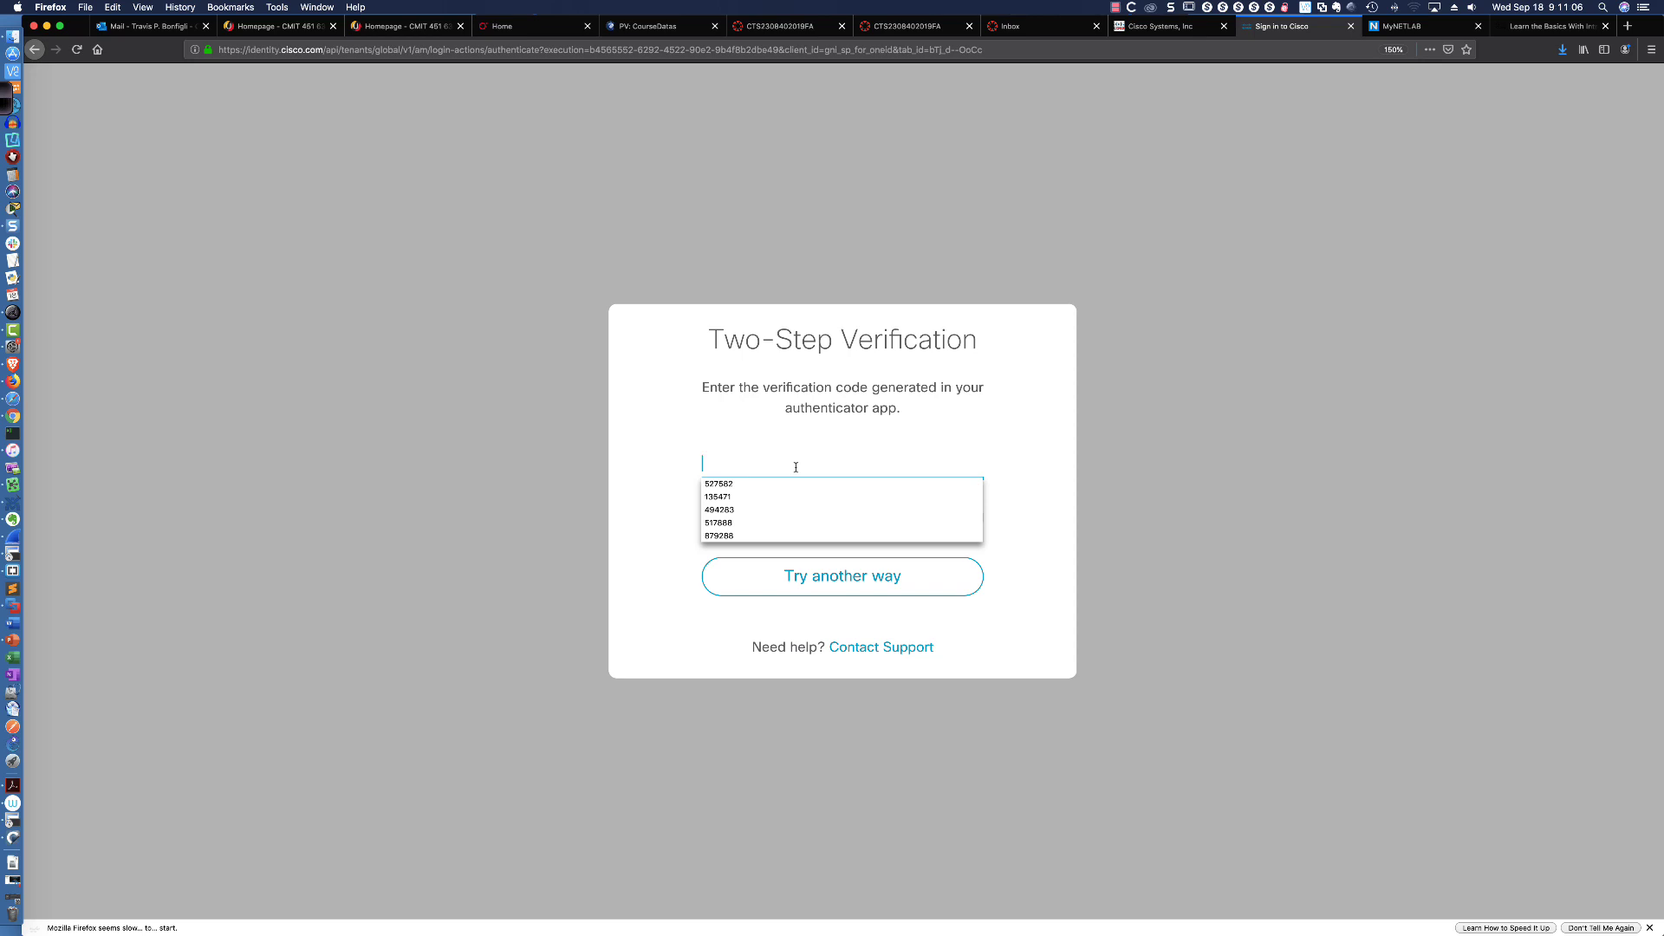
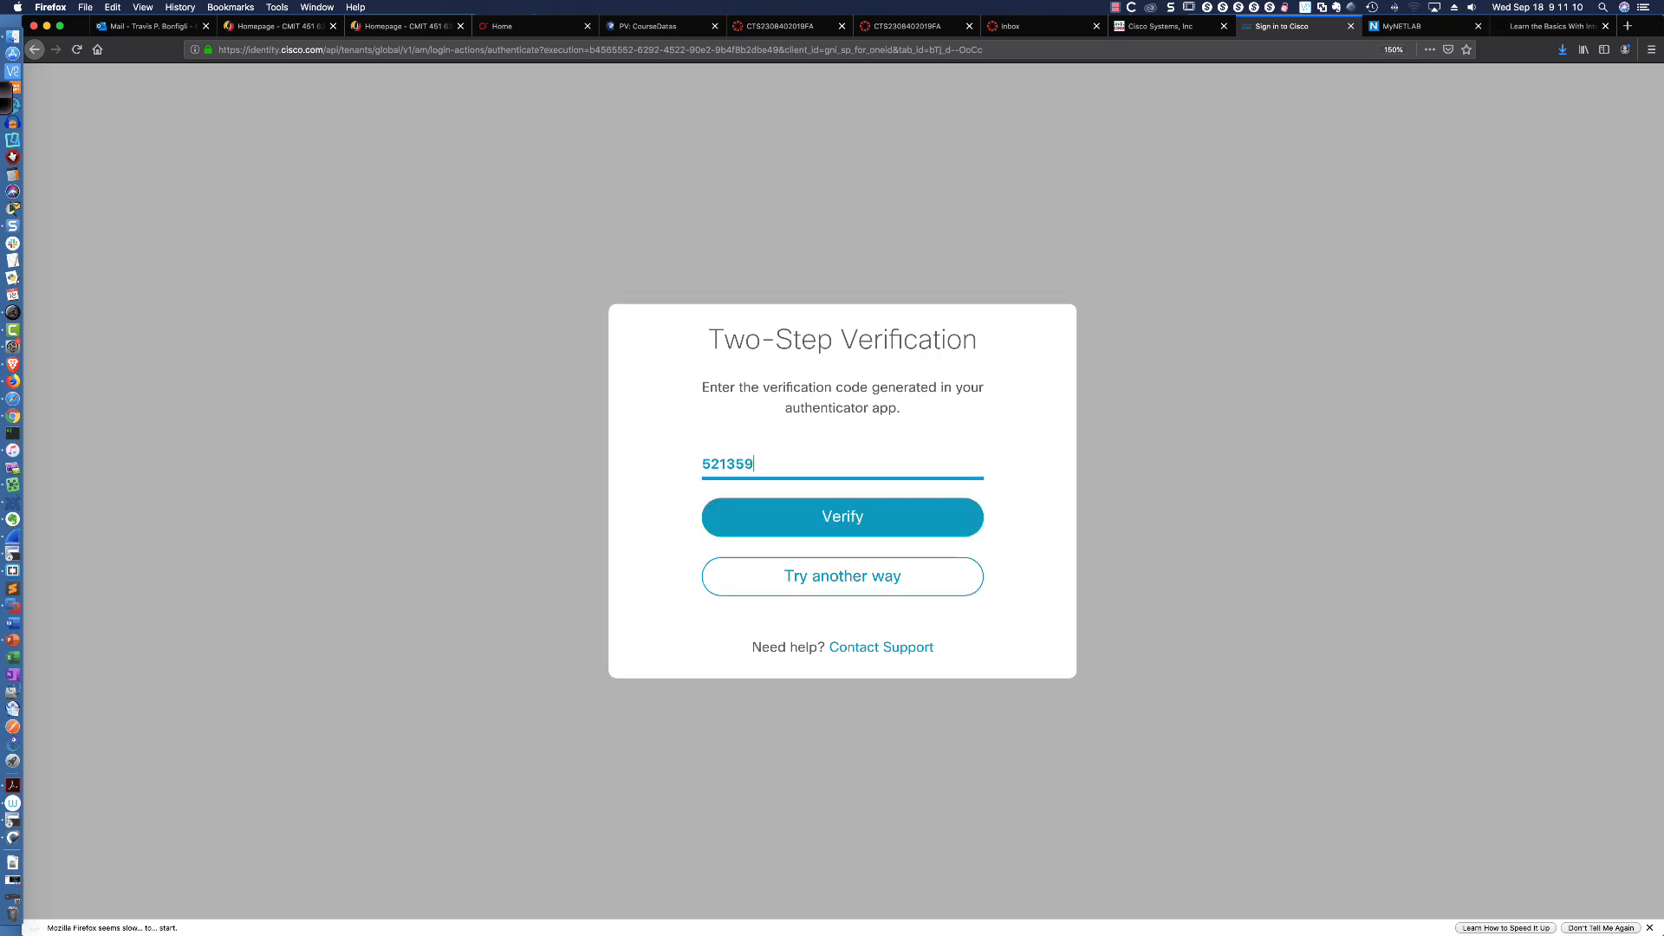
left_click(856, 515)
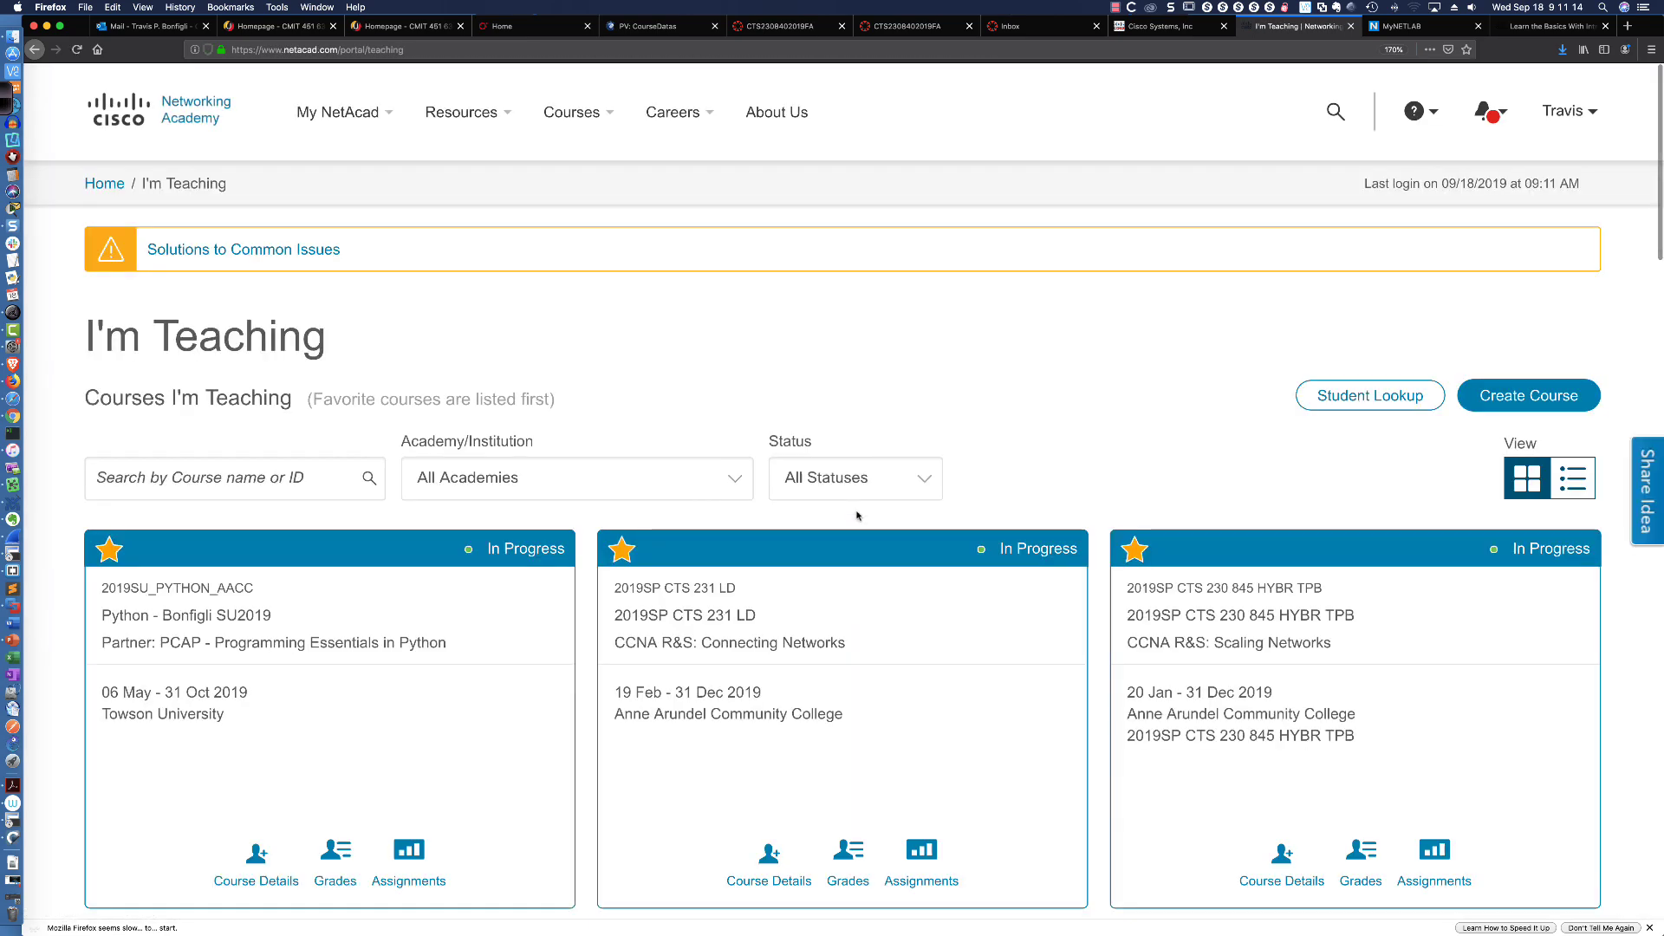
Open Resources > Download Packet Tracer and scroll to the macOS Version 7.2.2 English download.
scroll(845, 486, "down", 10)
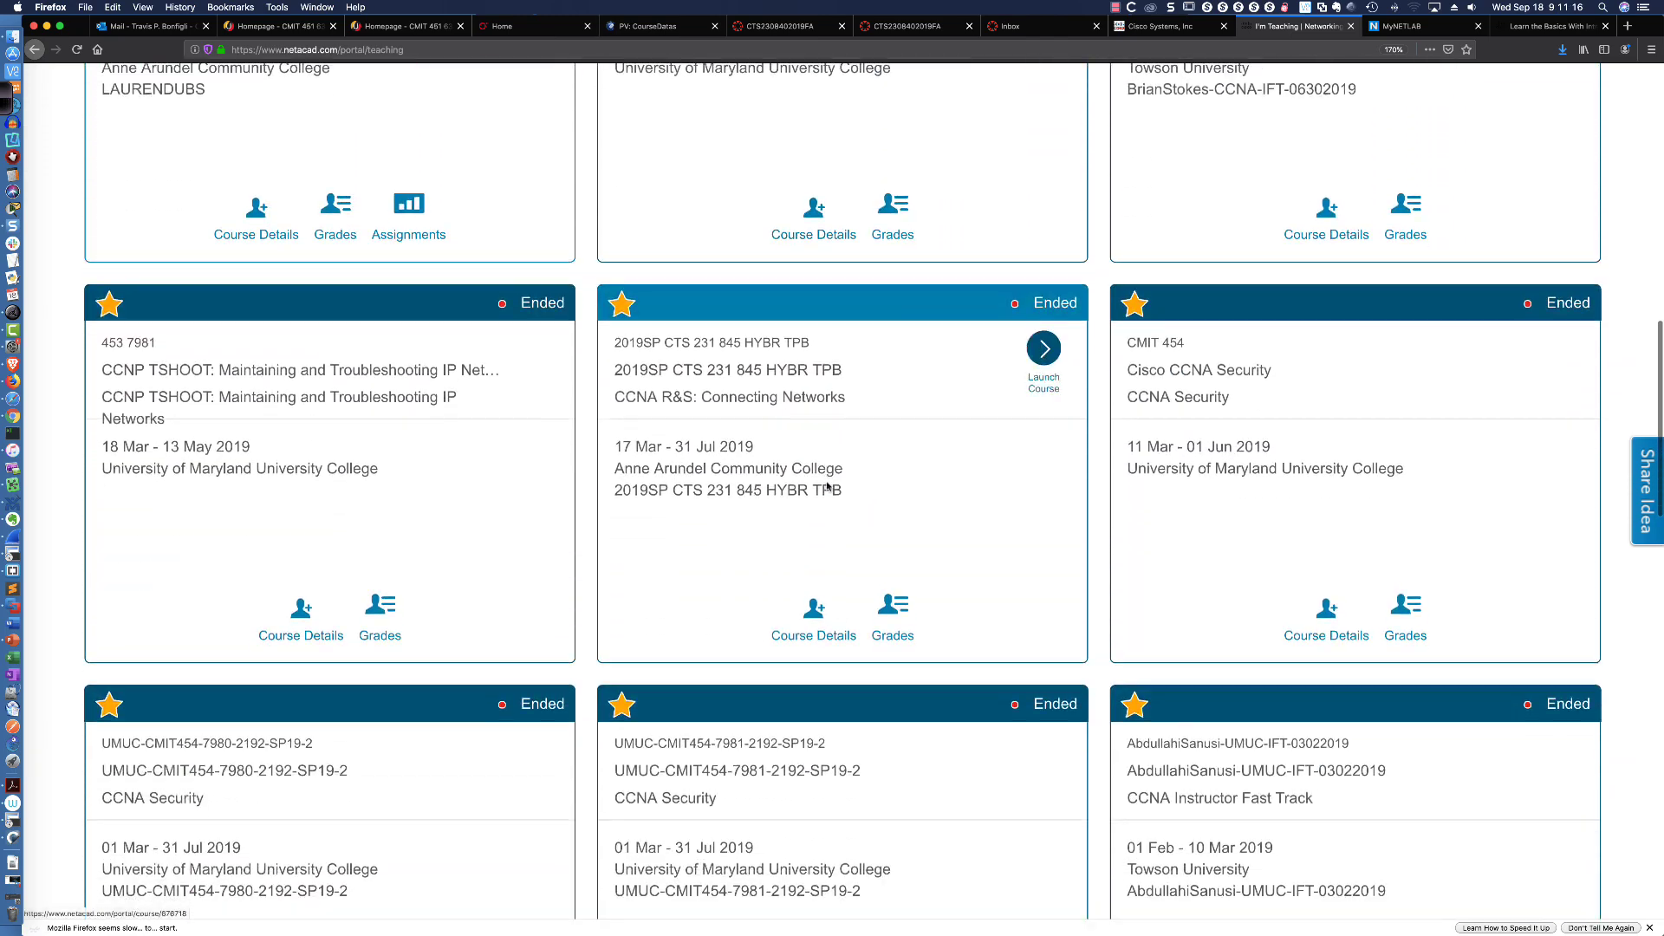
scroll(781, 472, "up", 15)
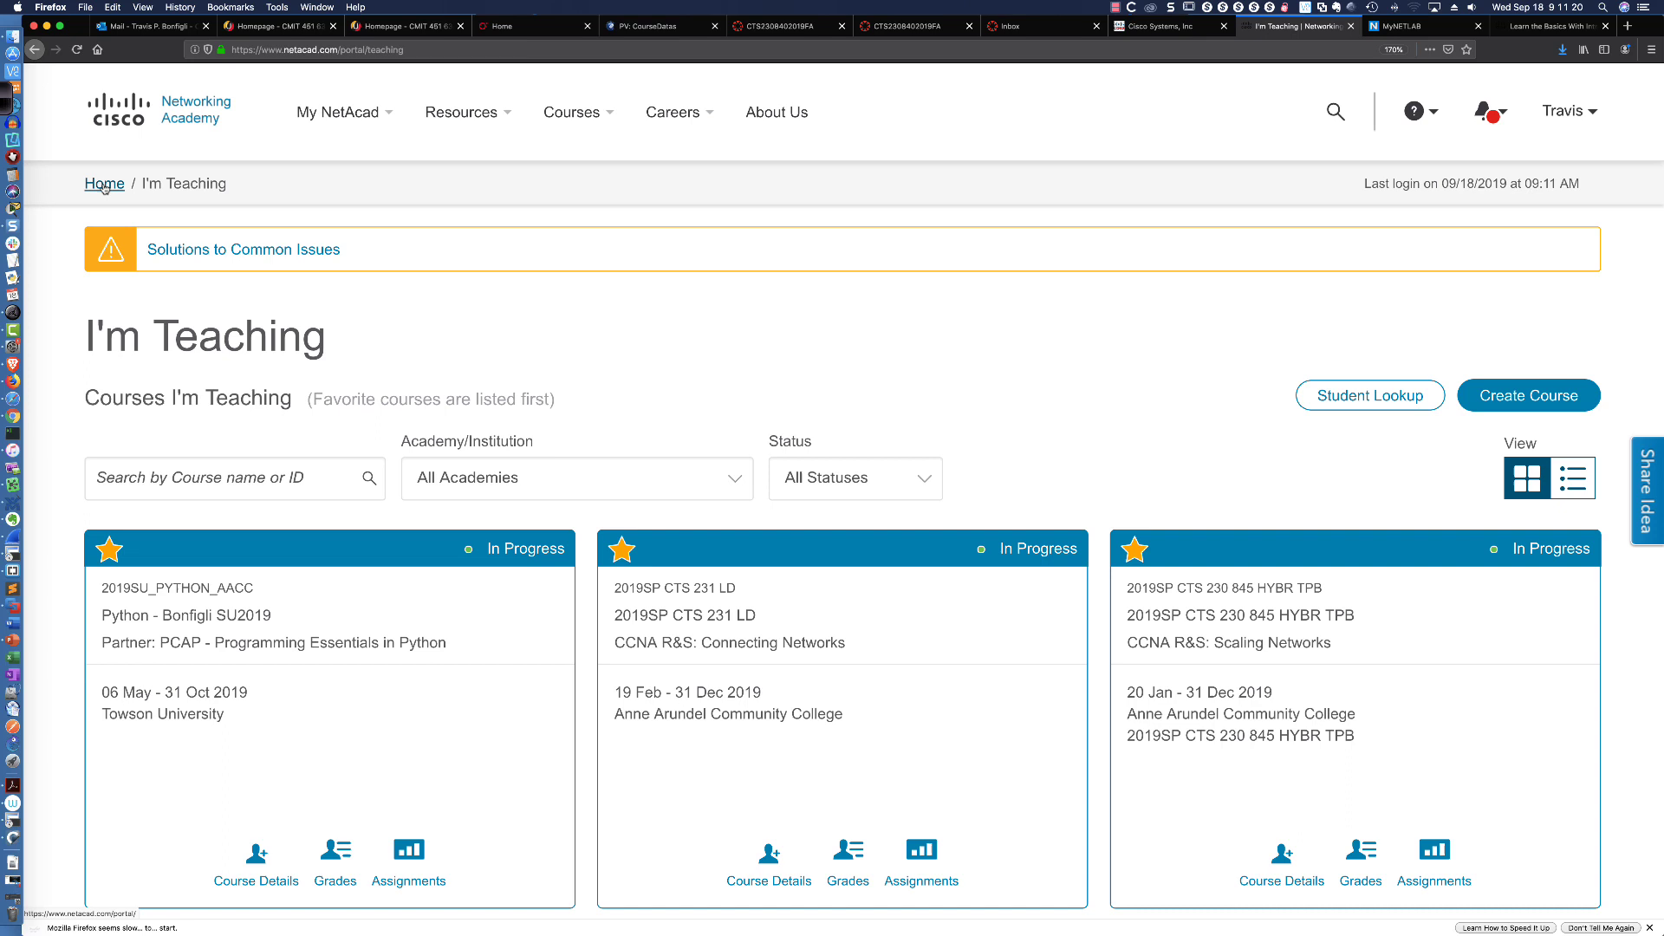
mouse_move(504, 133)
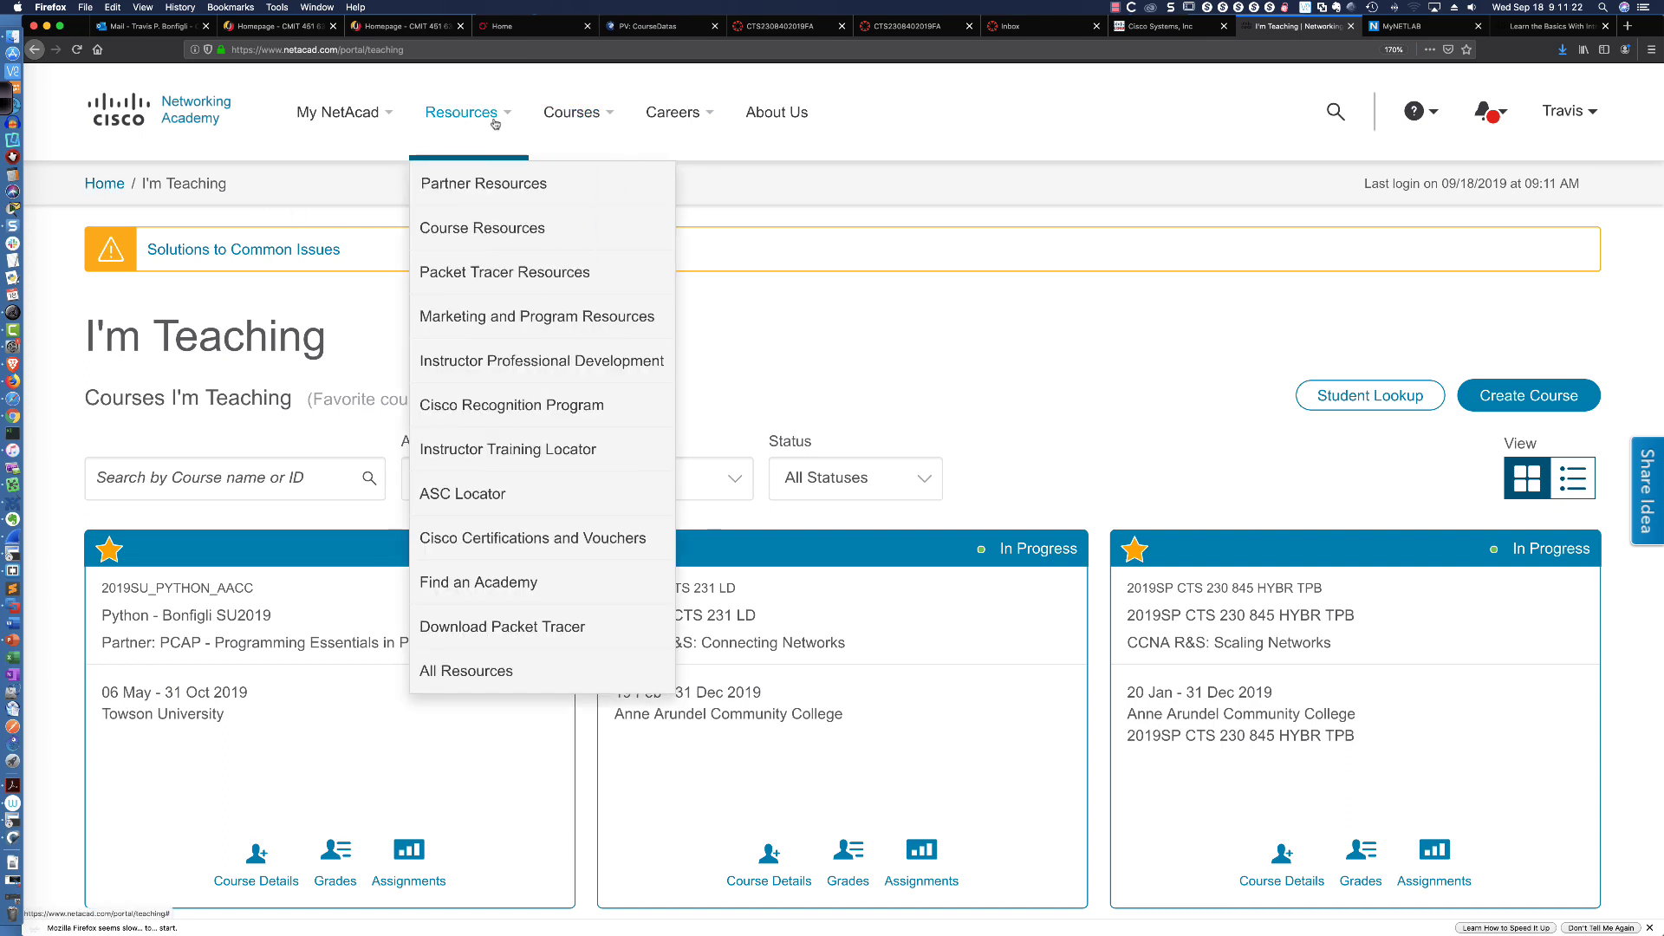
left_click(502, 628)
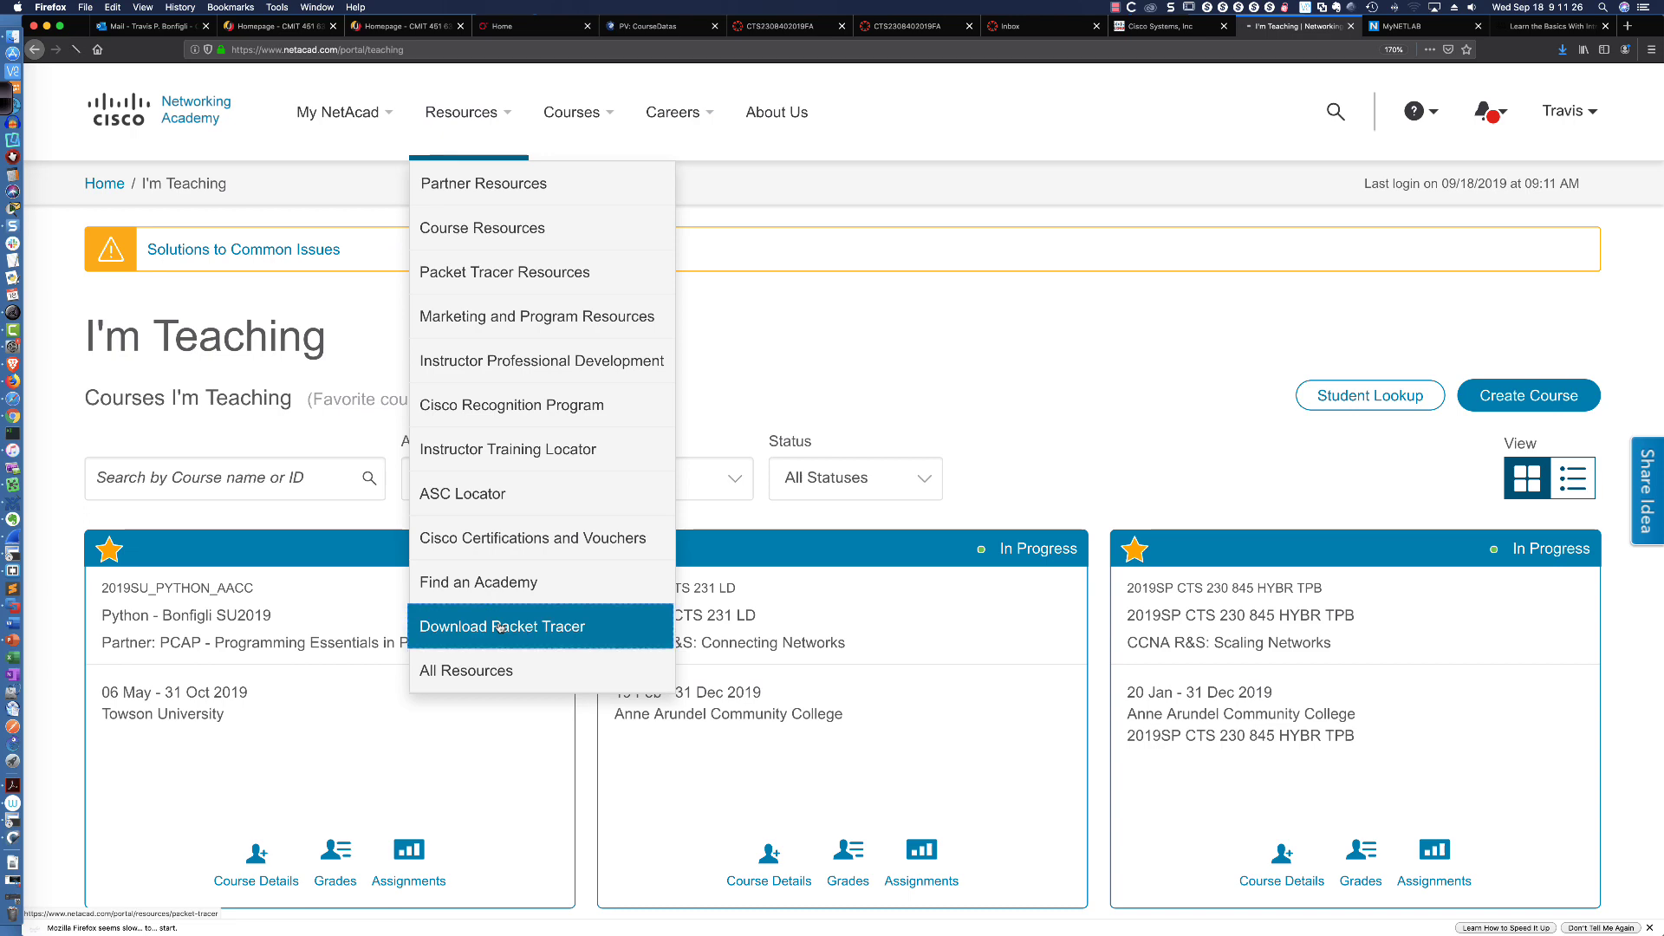
scroll(499, 625, "down", 5)
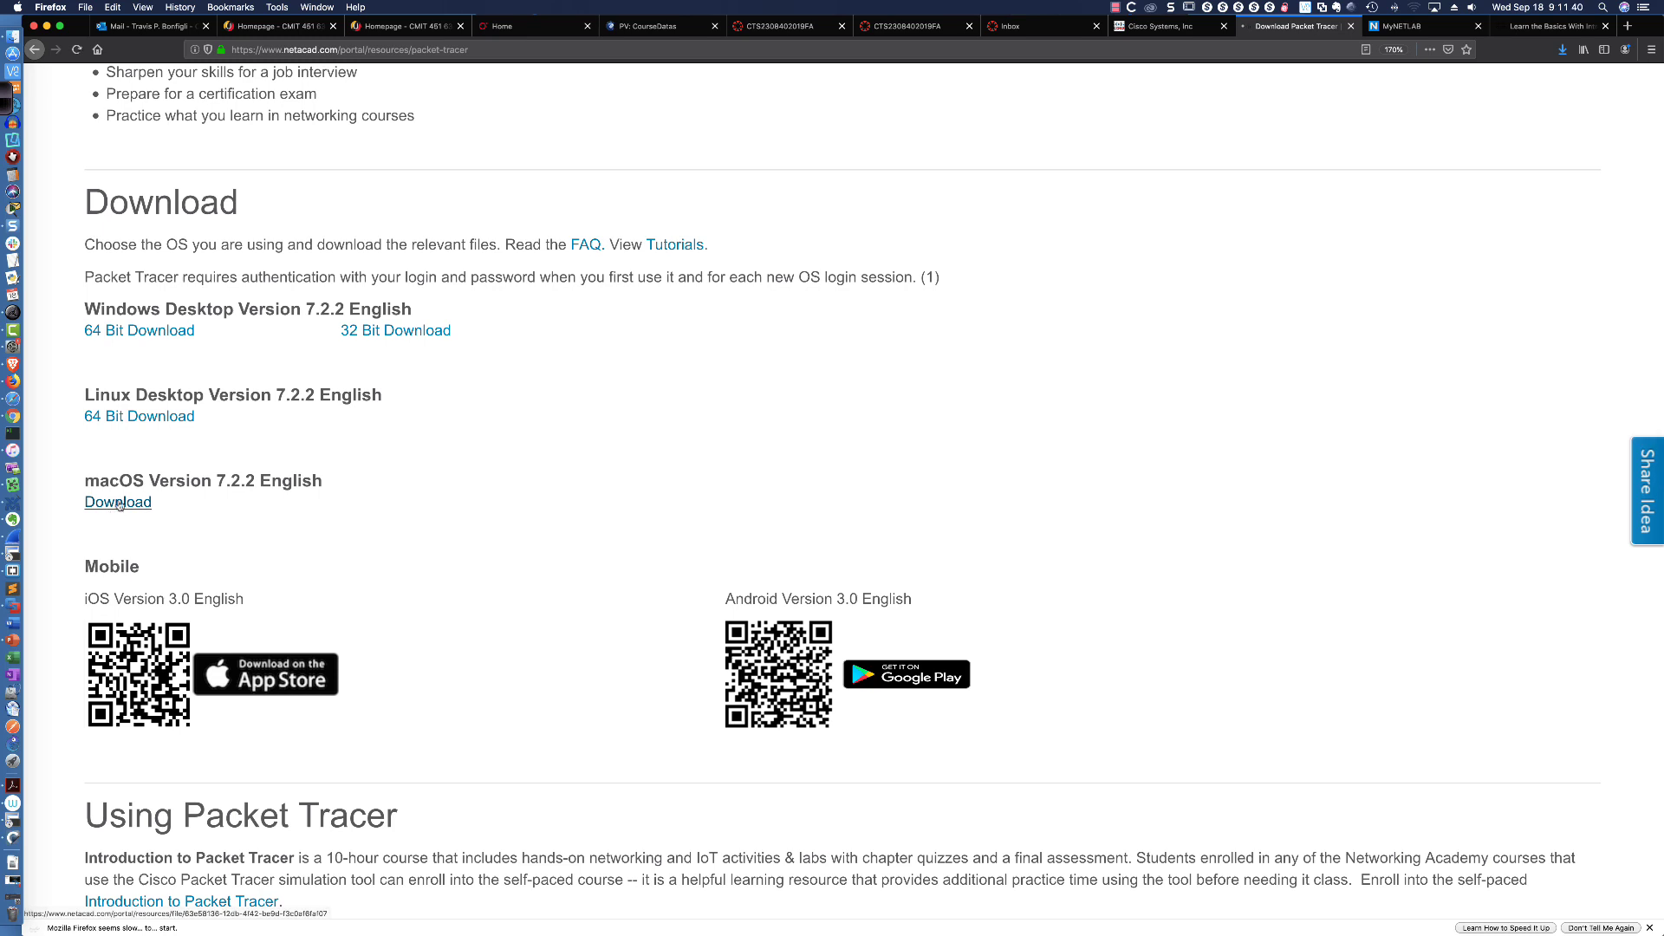
Save the macOS installer PacketTracer722_mac.dmg and show it in the Downloads stack.
left_click(119, 504)
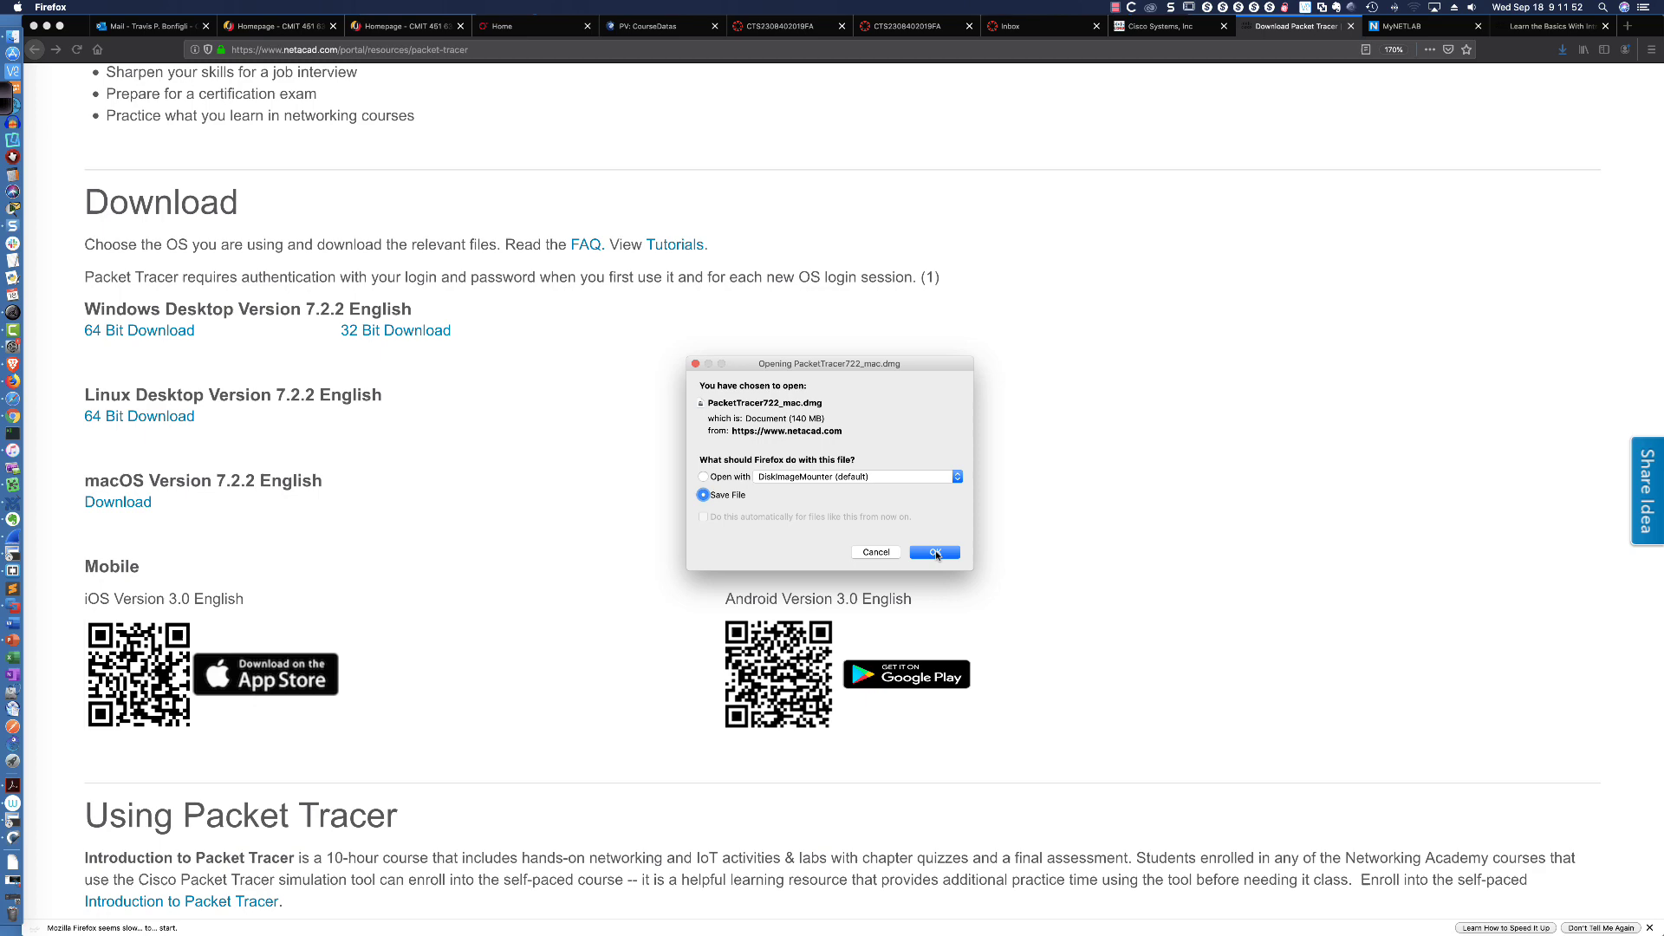
left_click(936, 553)
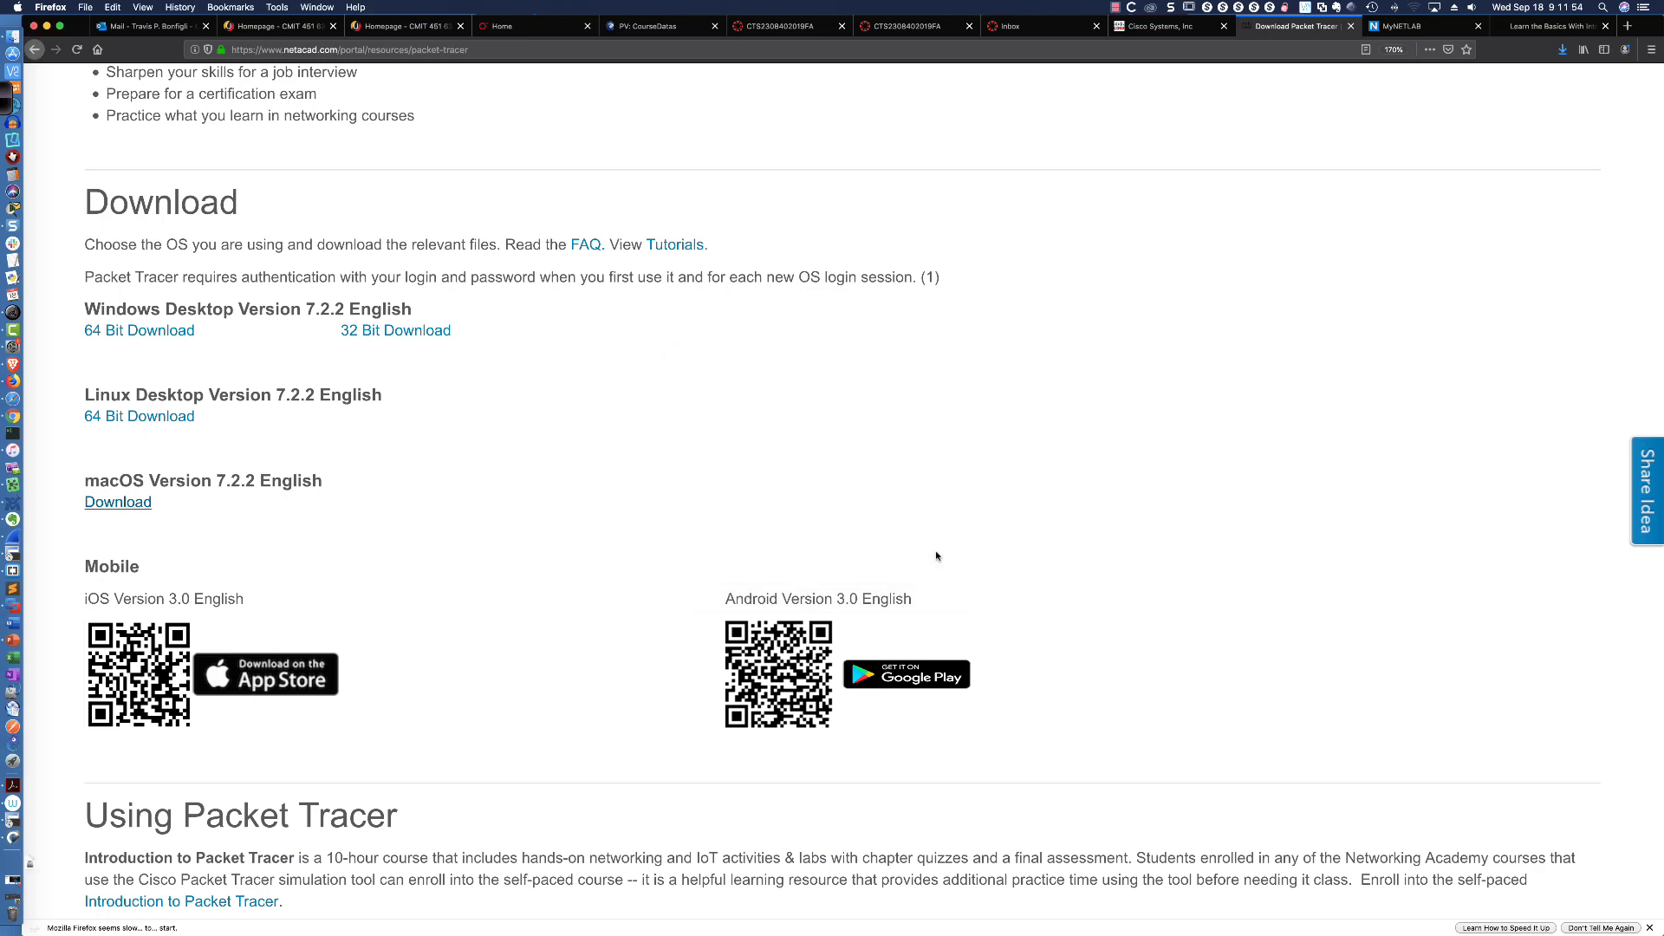
left_click(32, 867)
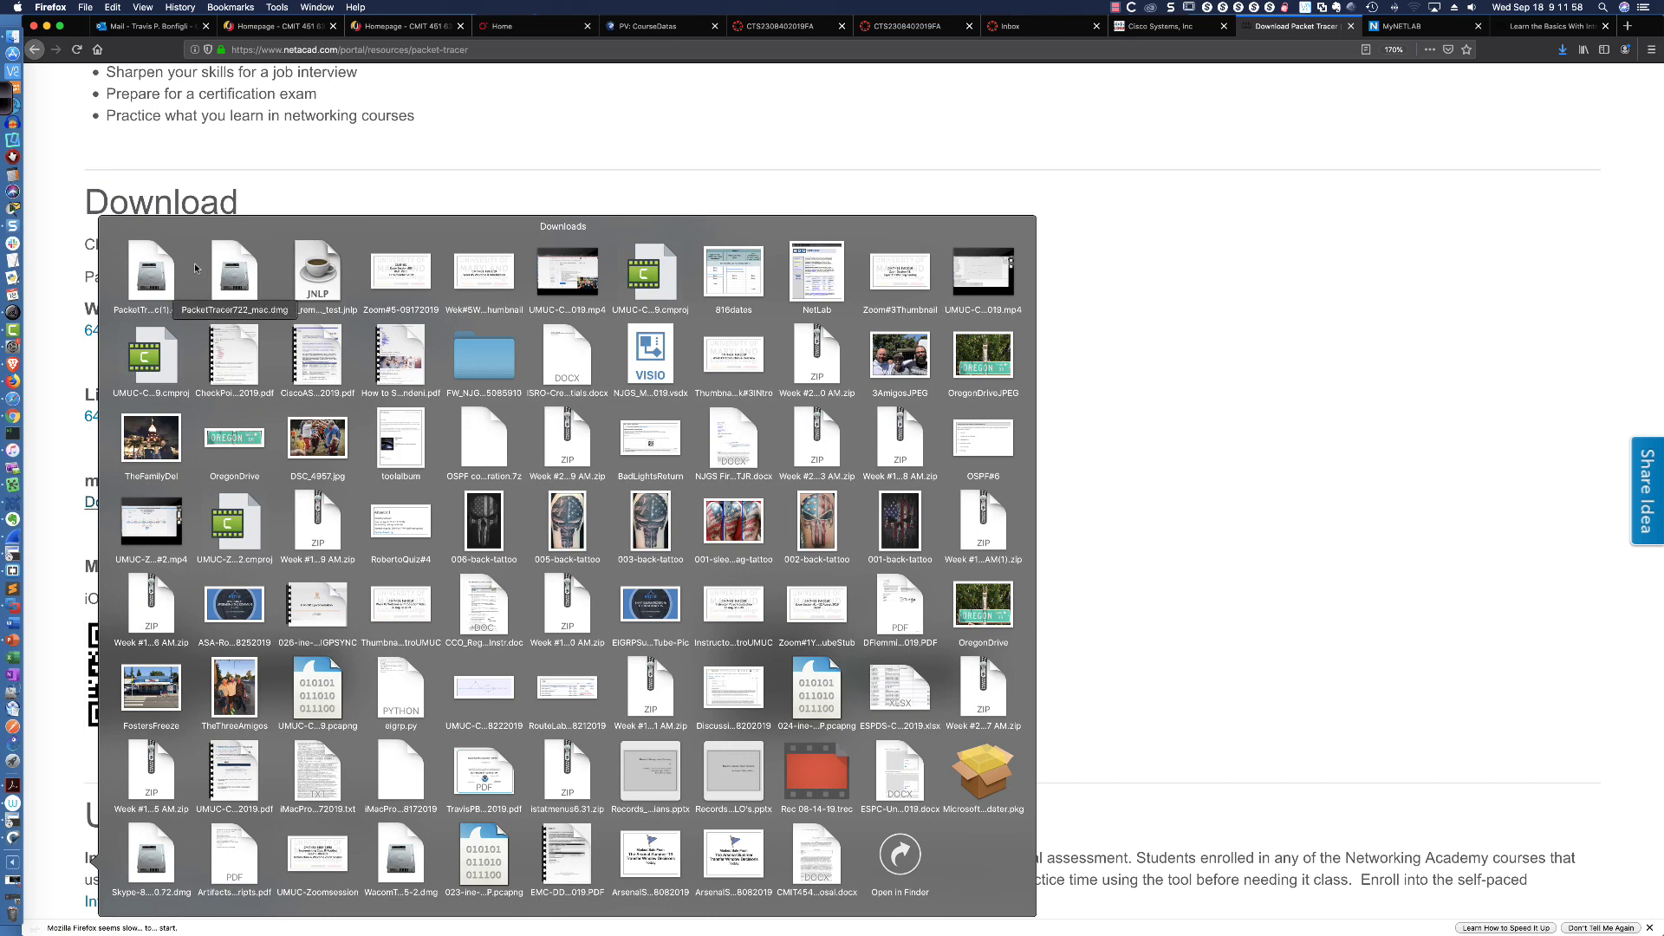
Mount PacketTracer722_mac.dmg, close its installer window, and launch Cisco Packet Tracer from the Dock.
left_click(237, 276)
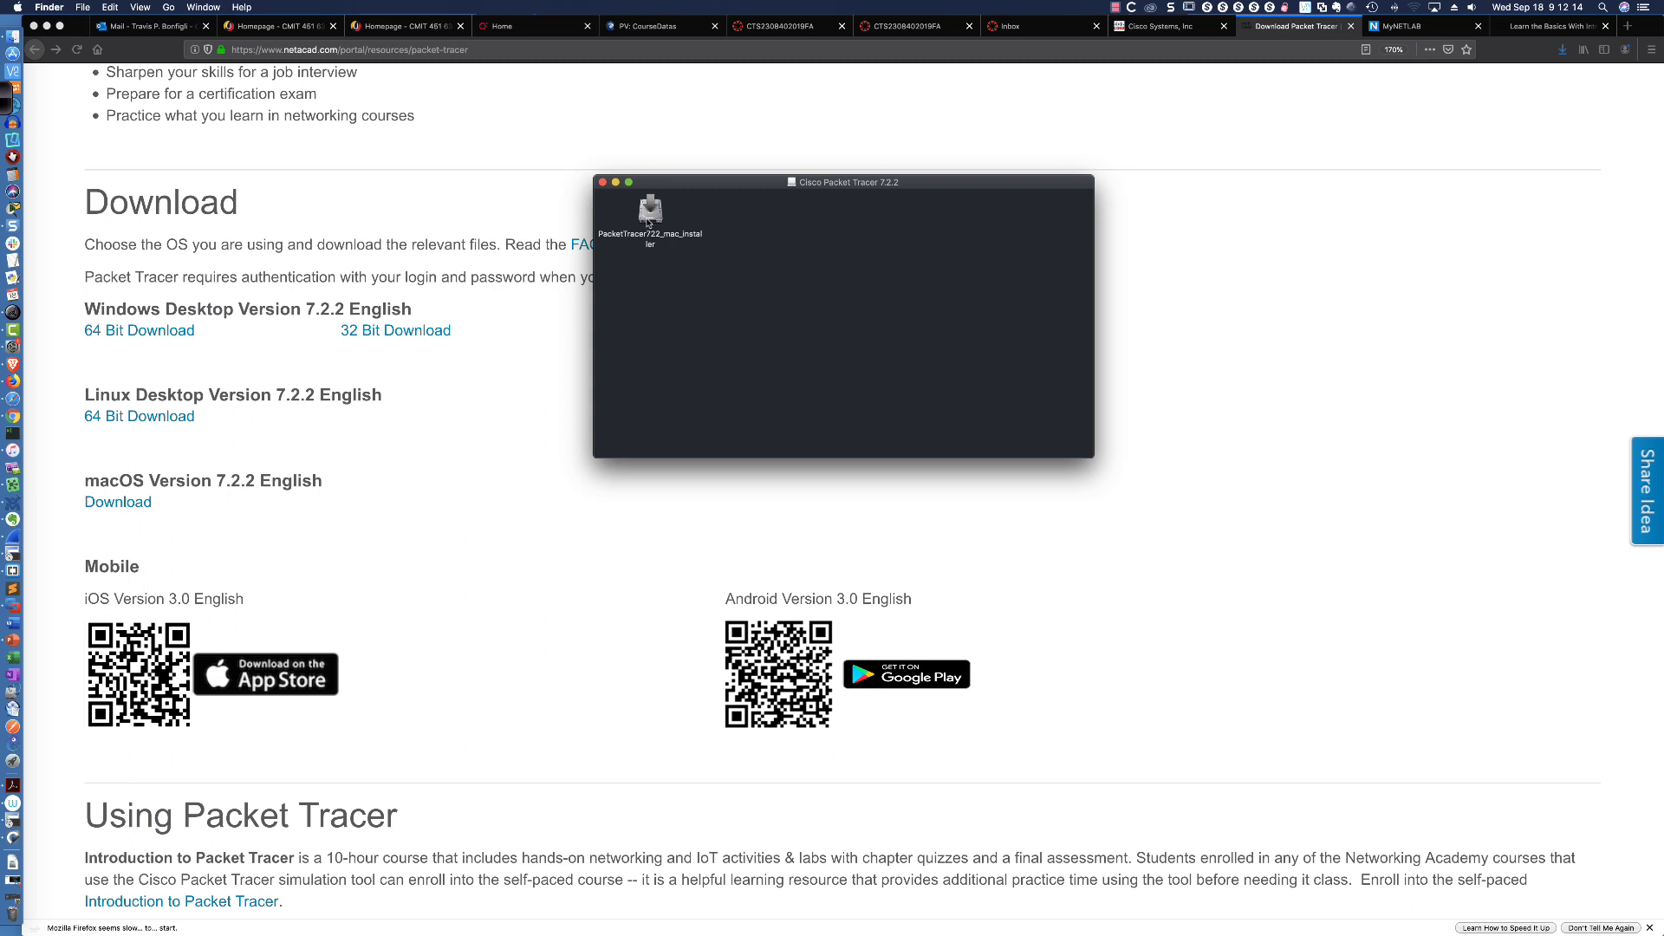
left_click(603, 183)
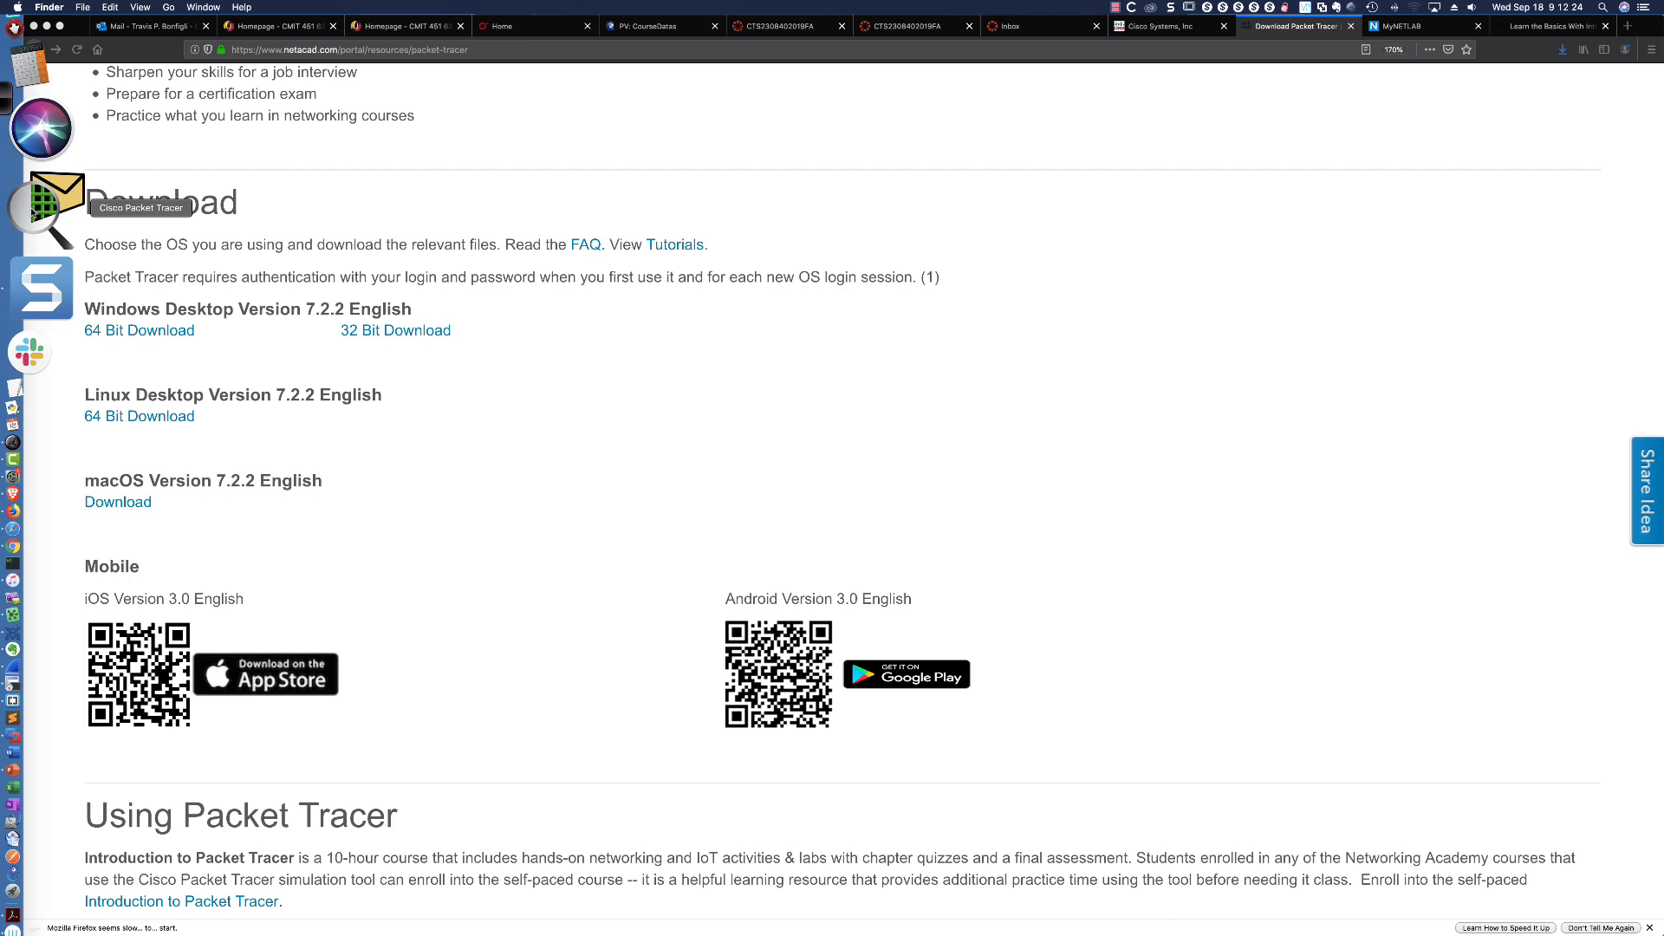
left_click(37, 210)
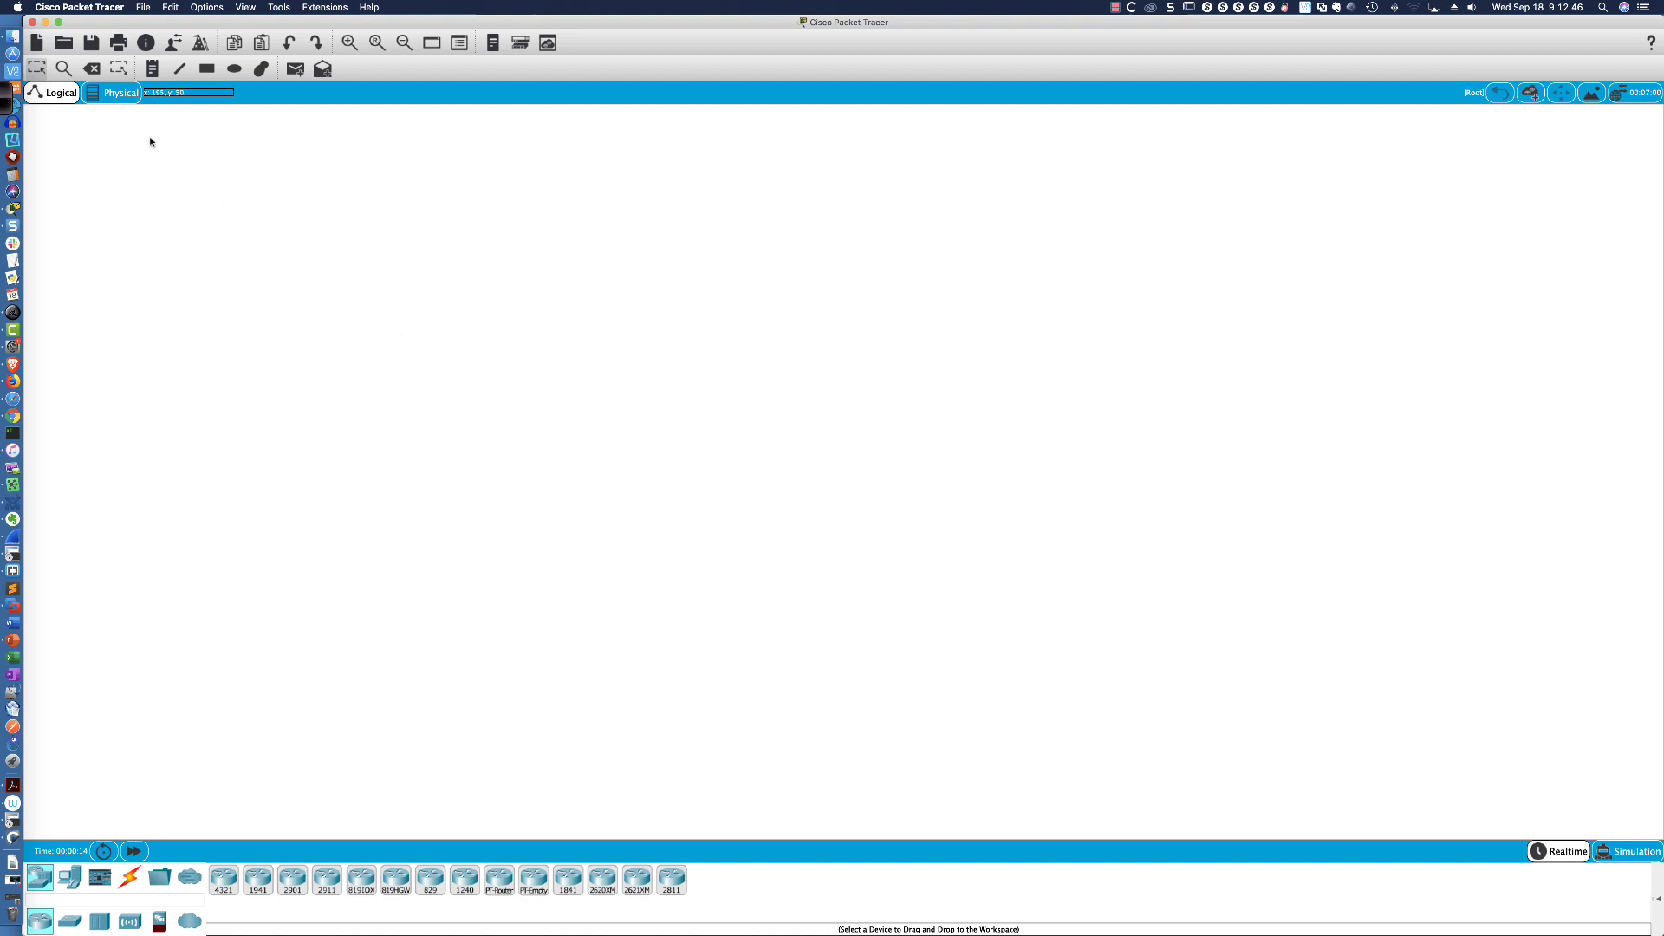
left_click(97, 8)
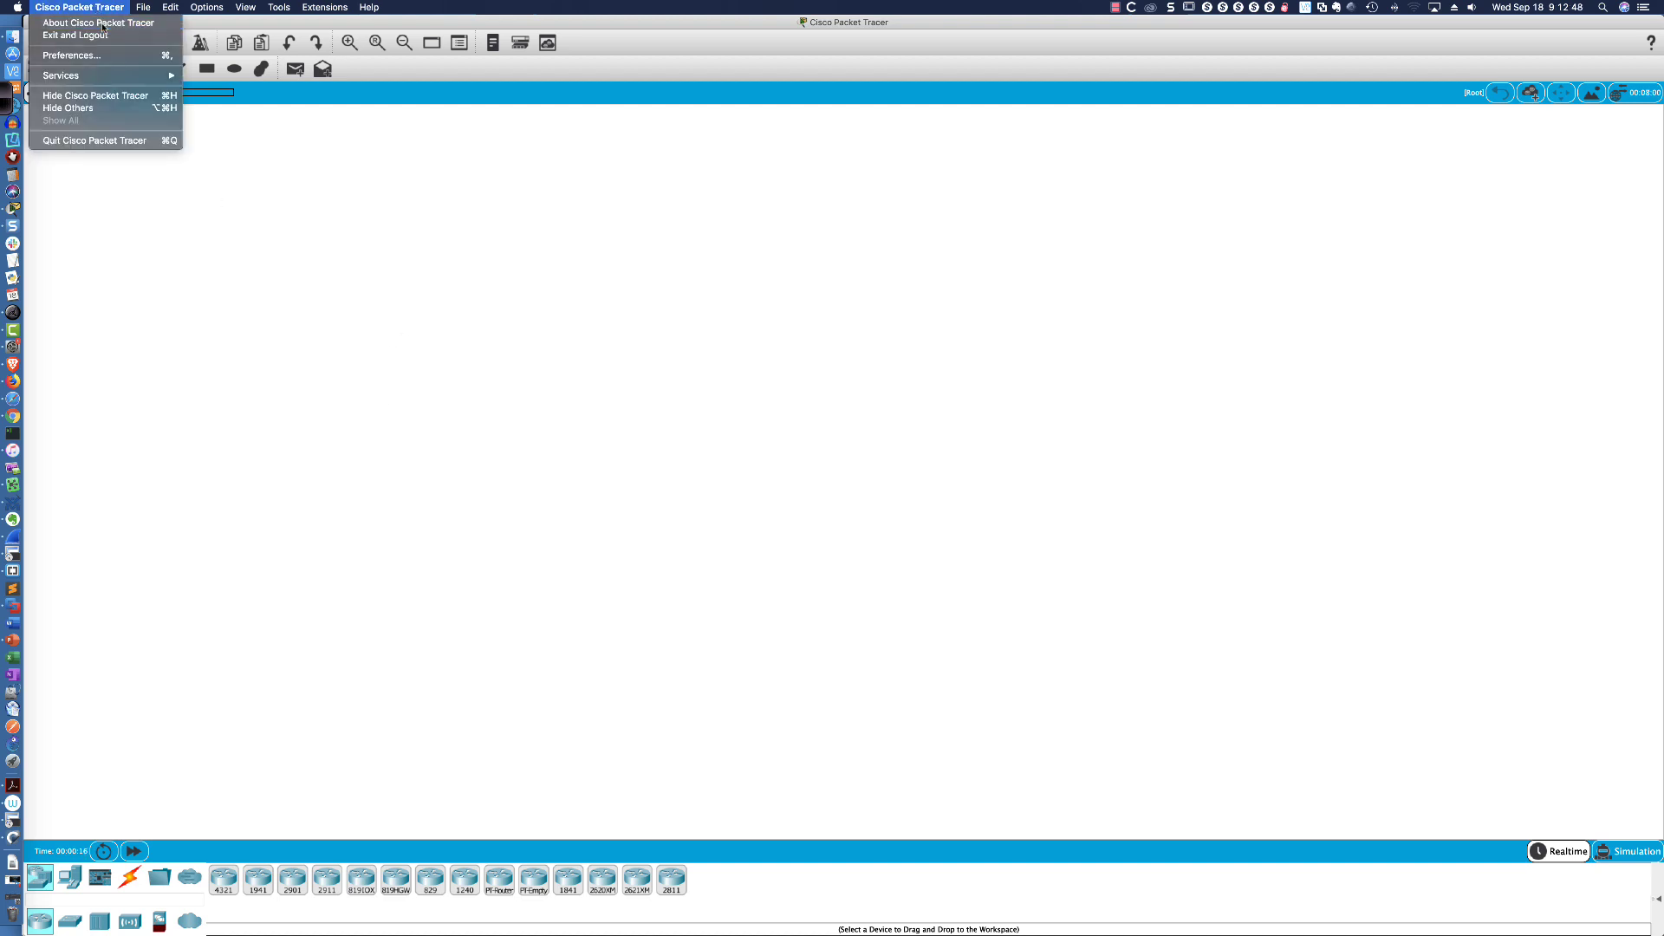
left_click(96, 23)
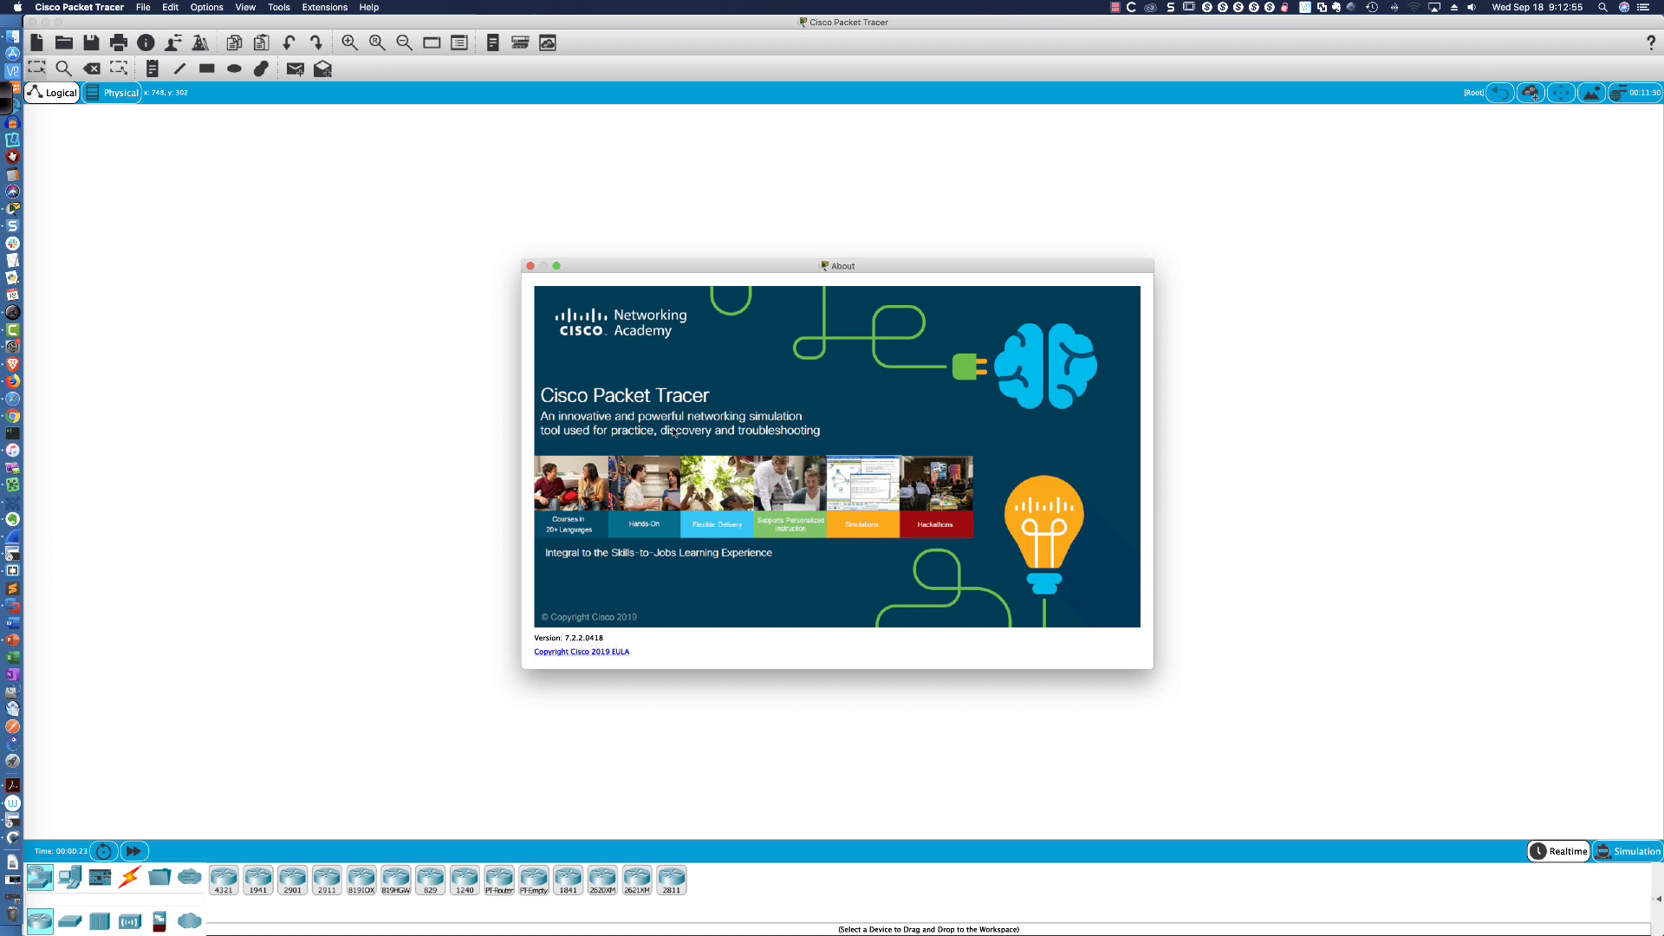
left_click(530, 266)
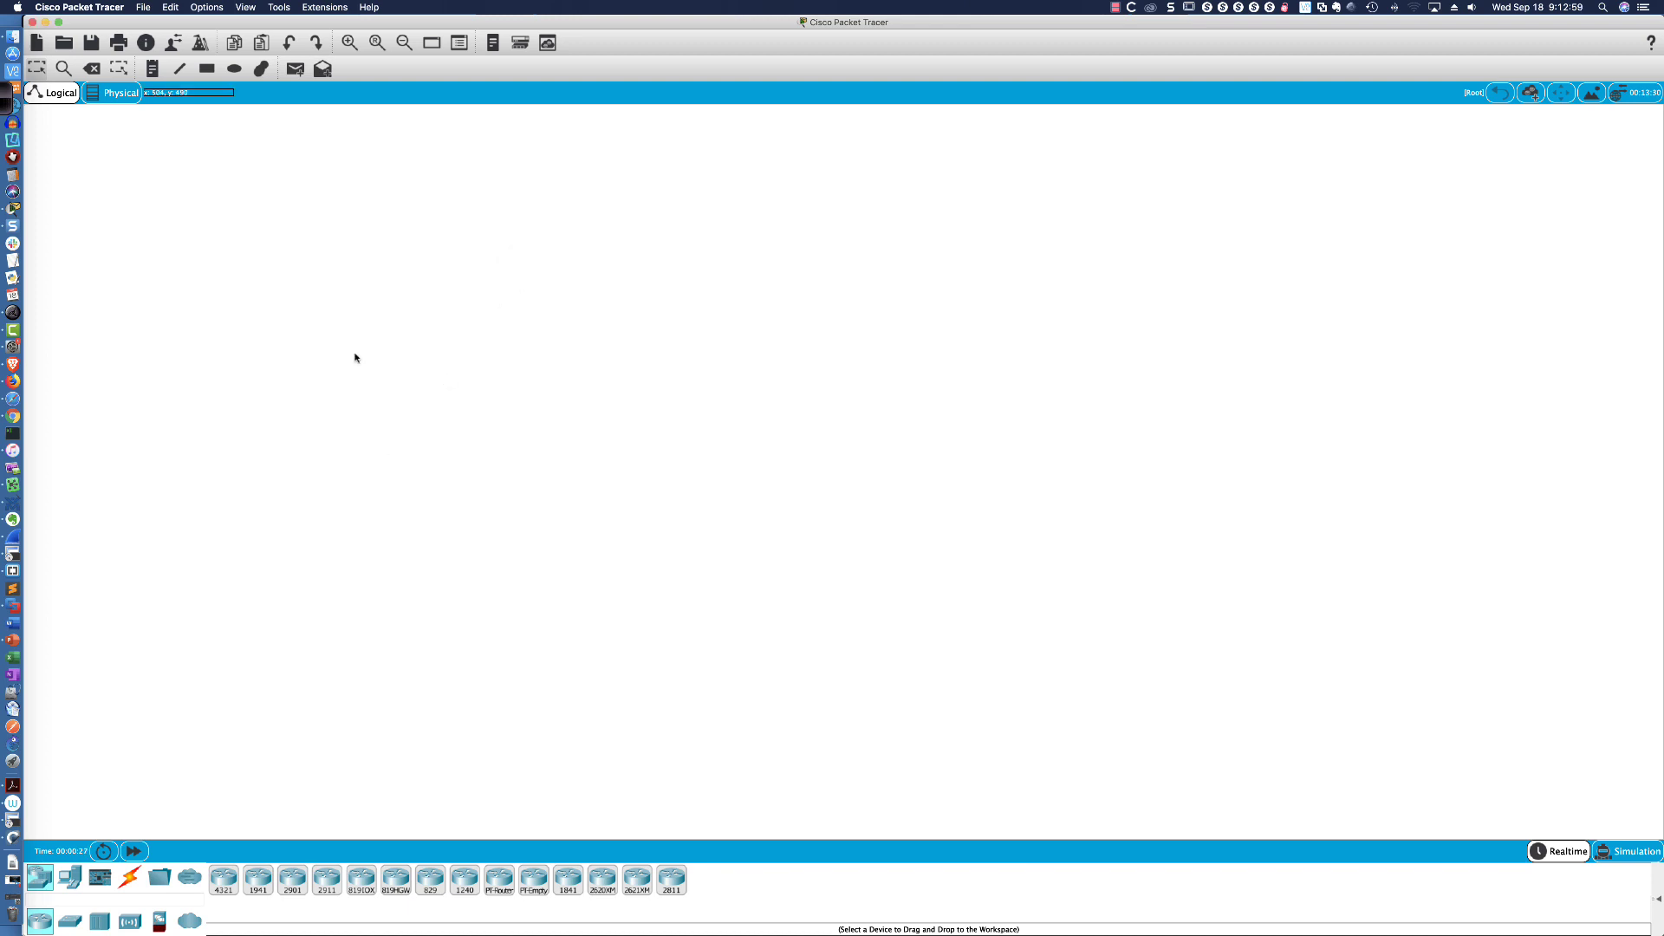
Place ISR4321 routers Router0 and Router1, then 1941 Router2, left to right on the workspace.
left_click(221, 882)
left_click(288, 392)
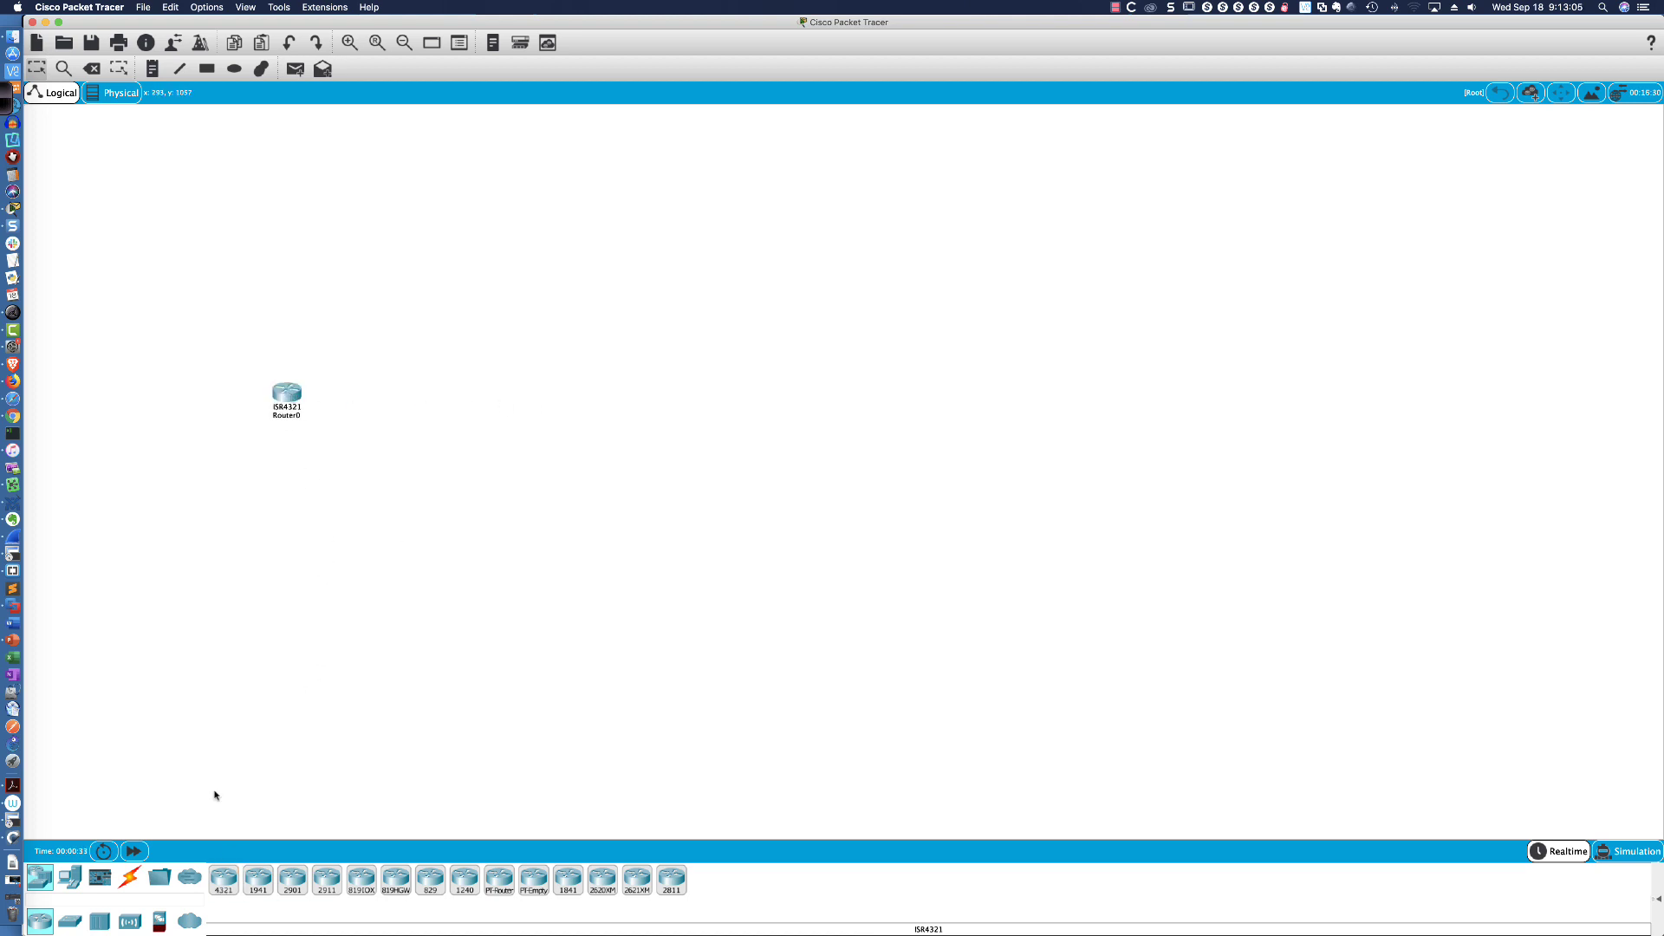
left_click(223, 882)
left_click(460, 409)
left_click(258, 879)
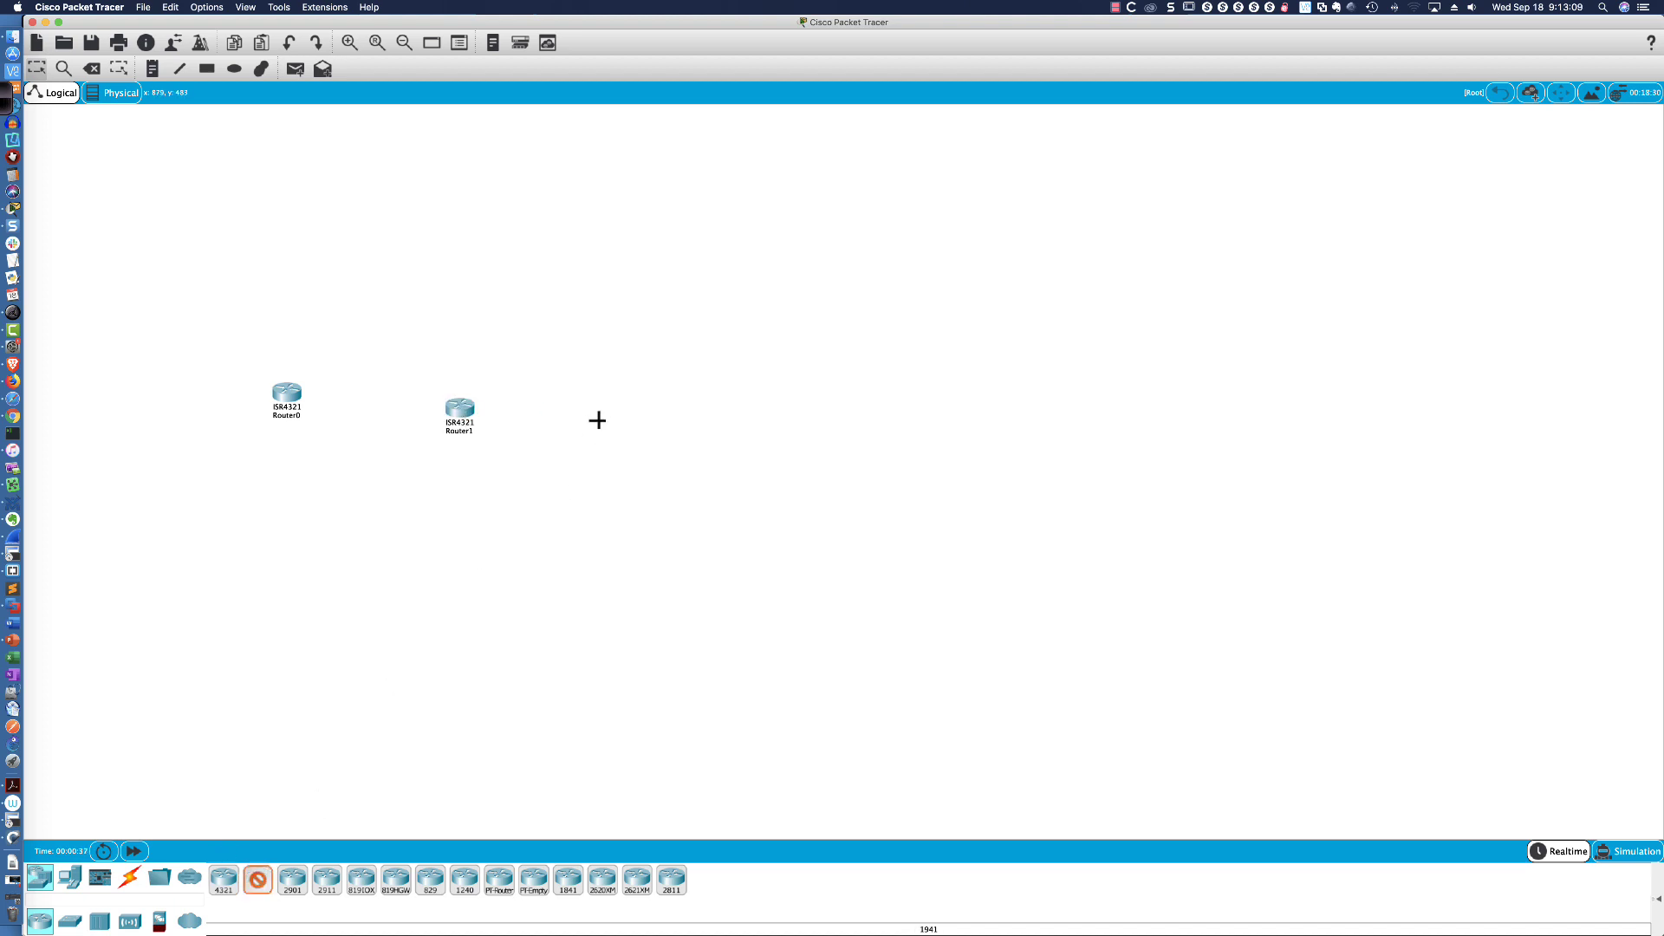
left_click(597, 420)
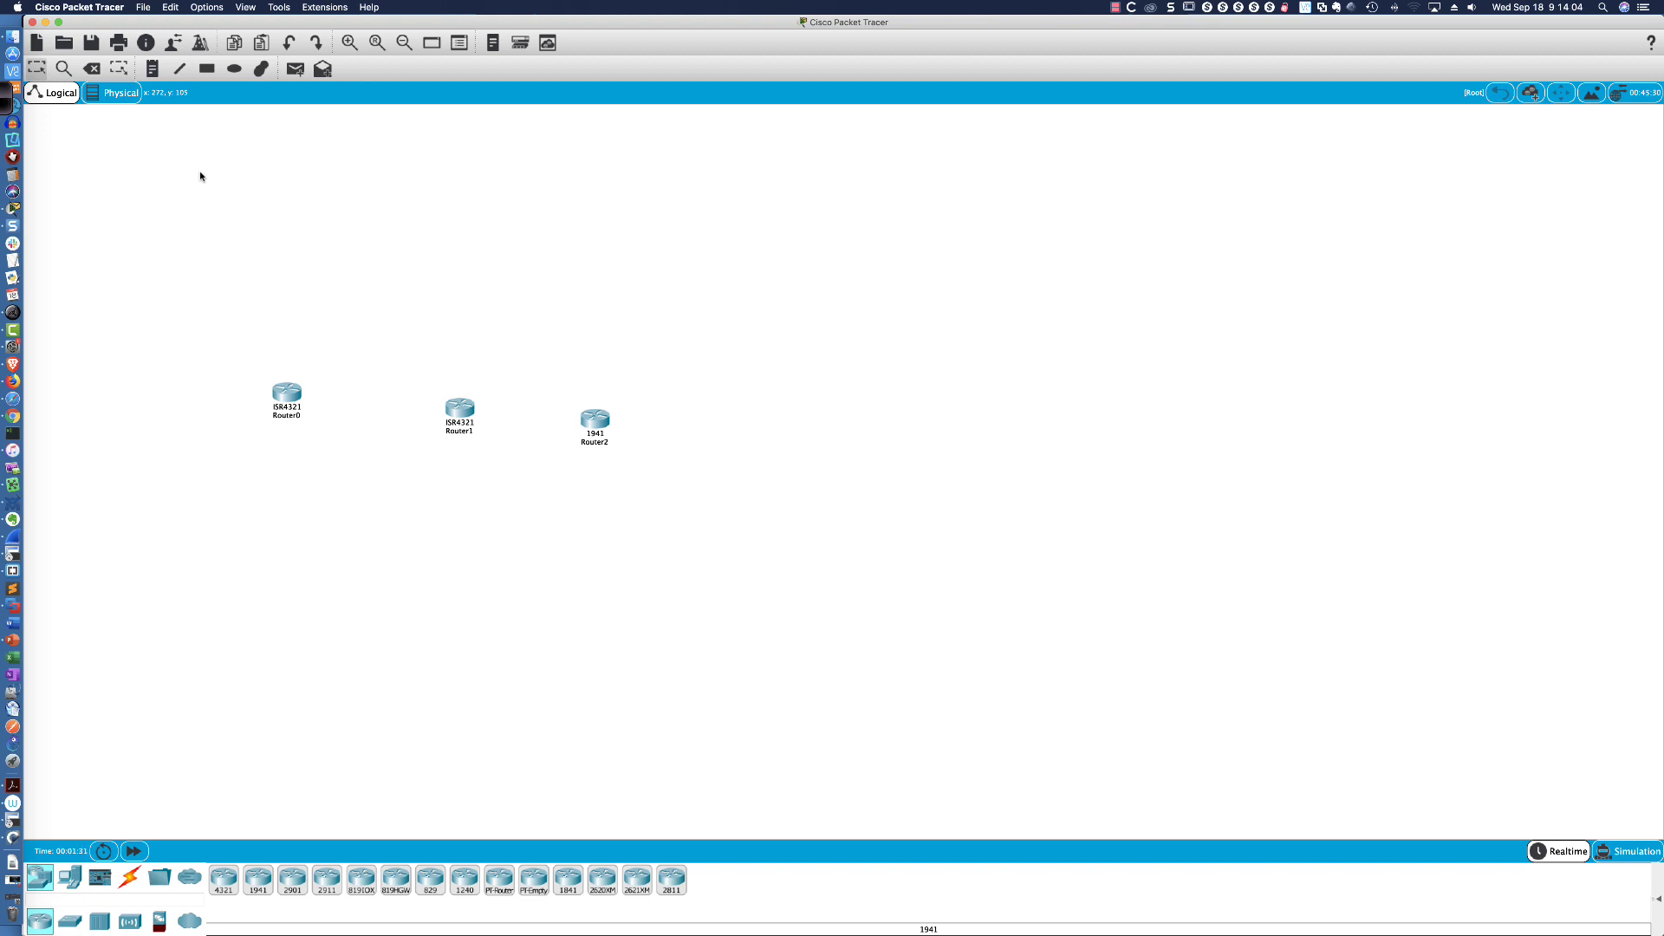
Quit Cisco Packet Tracer without saving, returning to the Download Packet Tracer page.
left_click(80, 7)
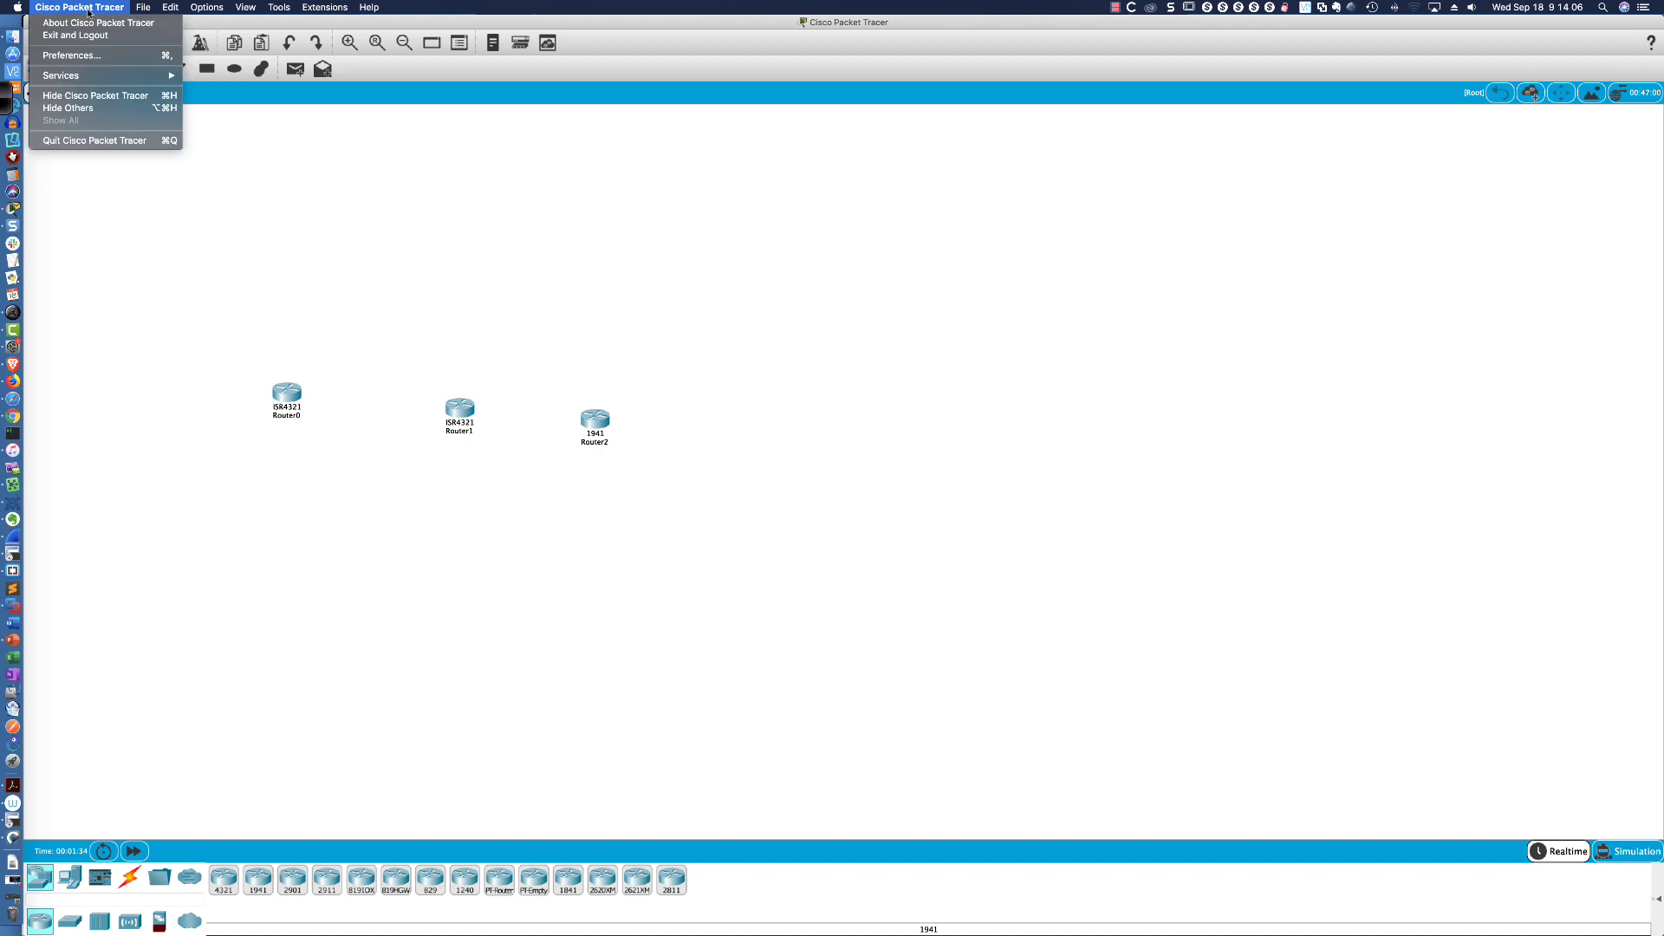
left_click(117, 148)
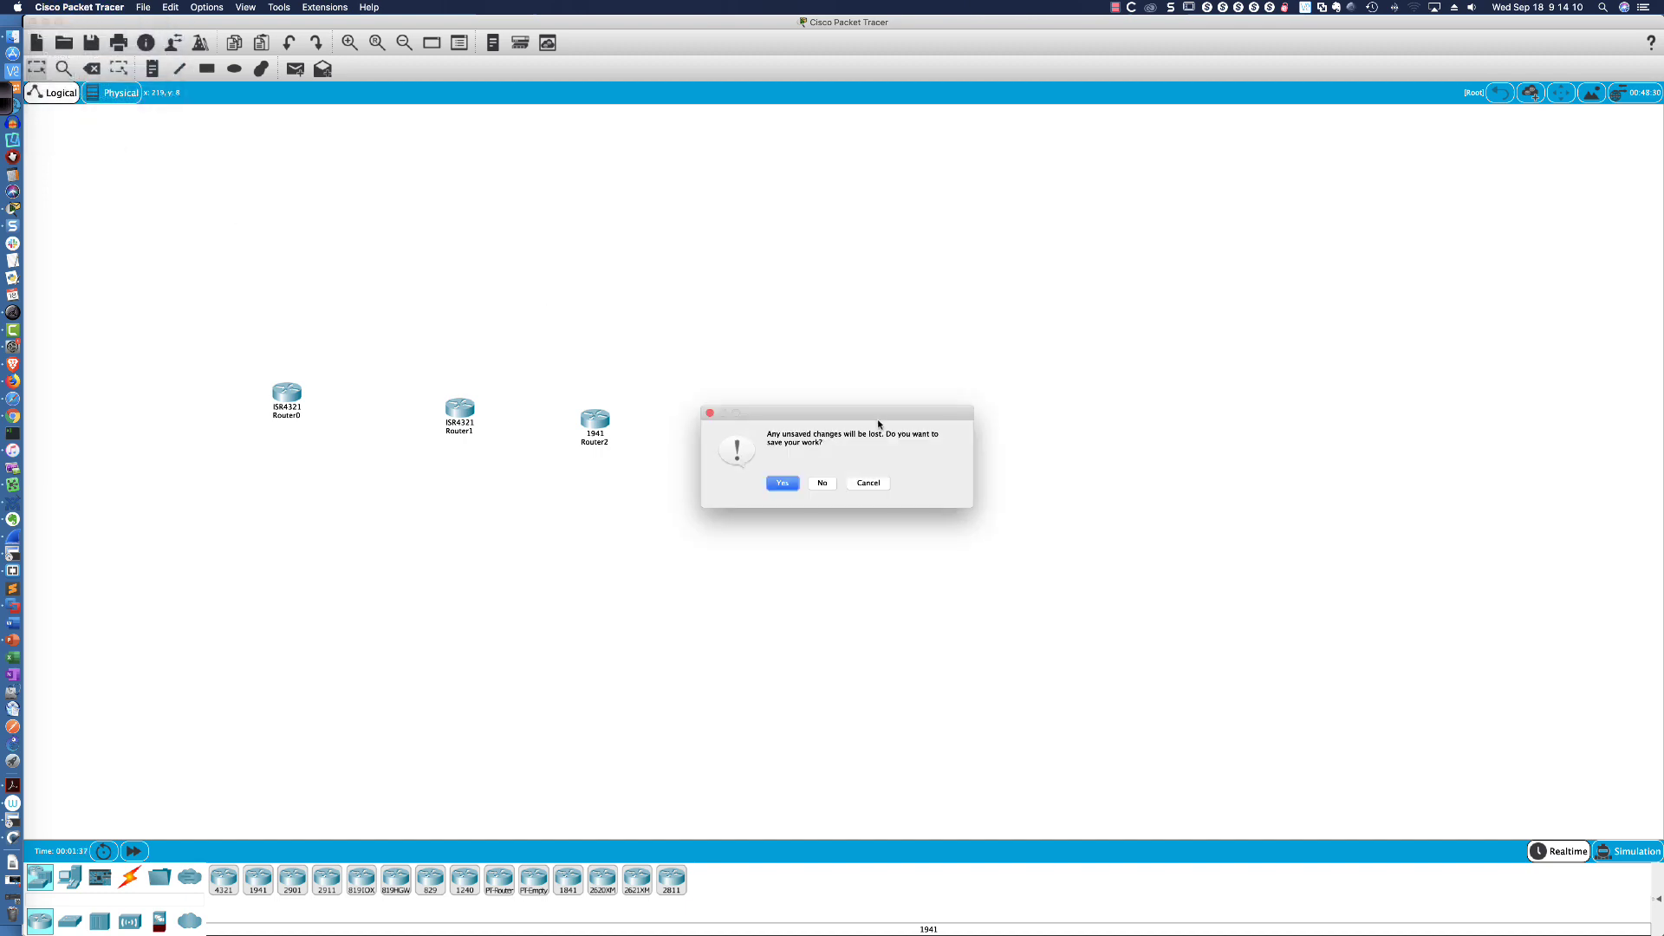
left_click(825, 483)
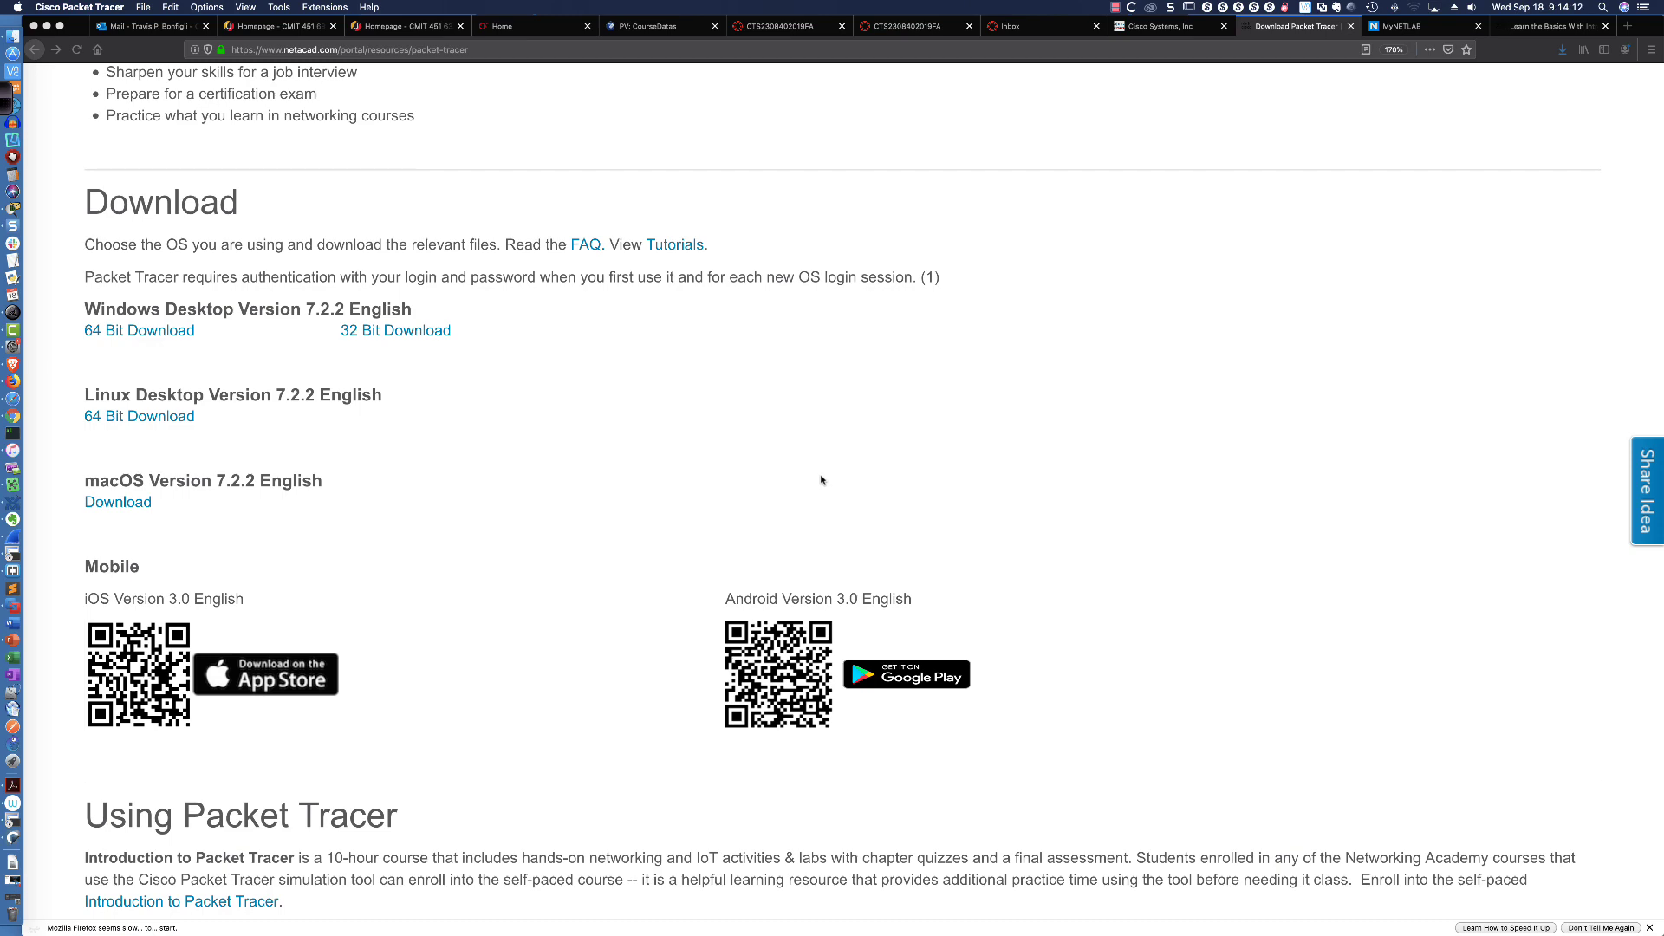
scroll(824, 482, "up", 1)
scroll(822, 481, "down", 1)
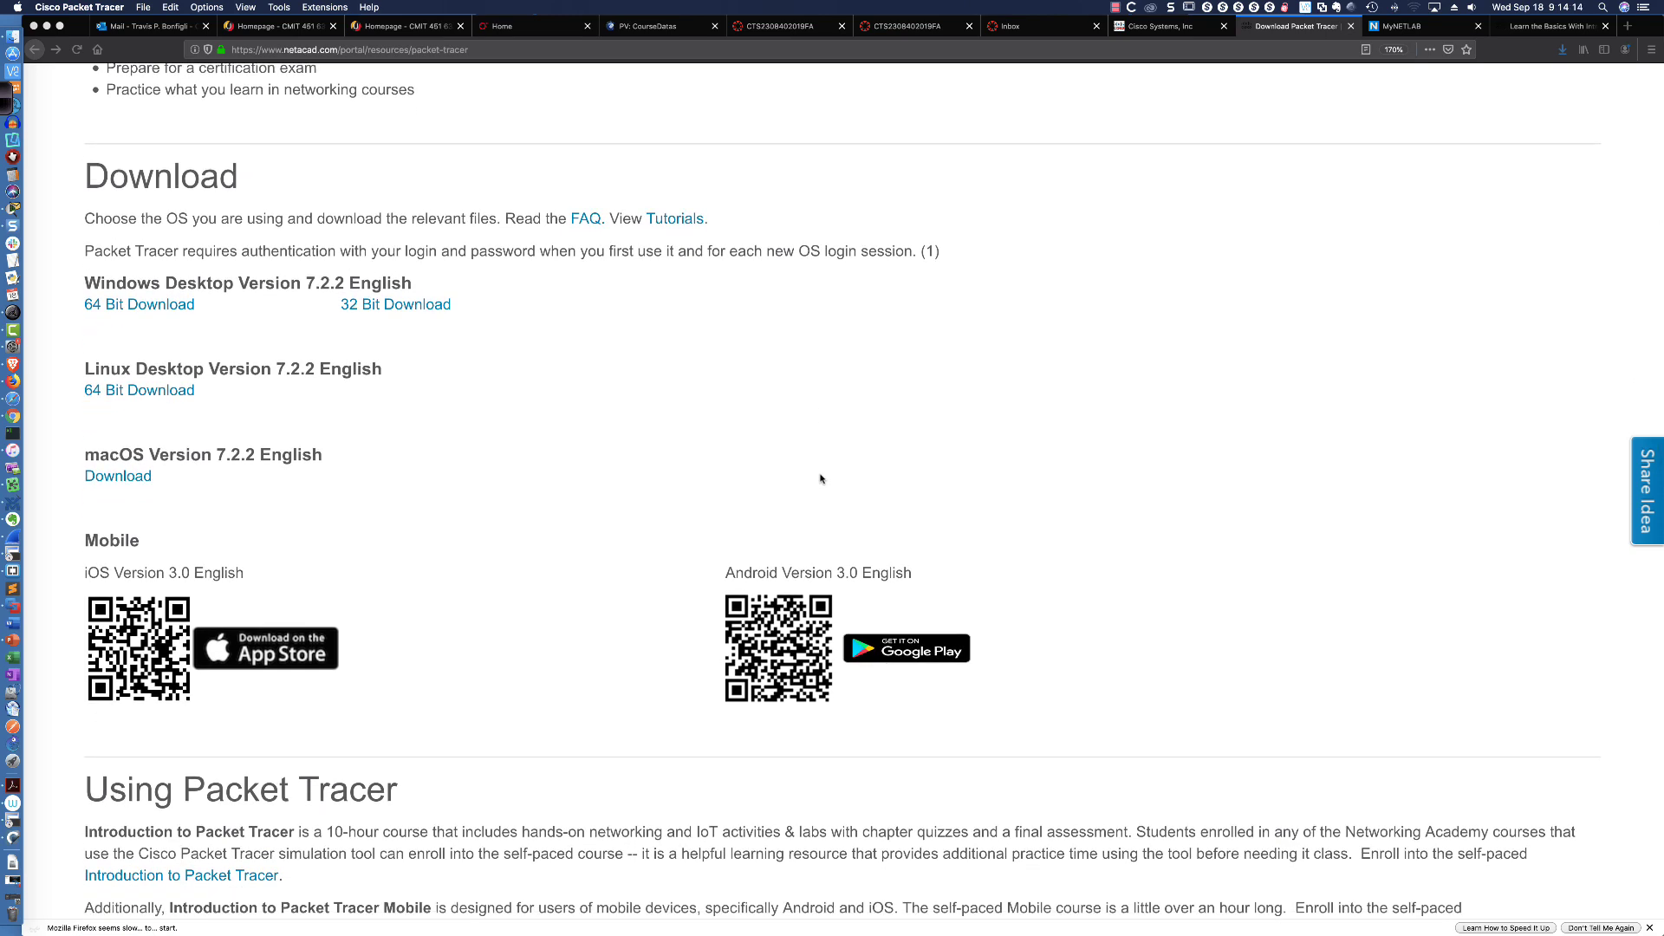